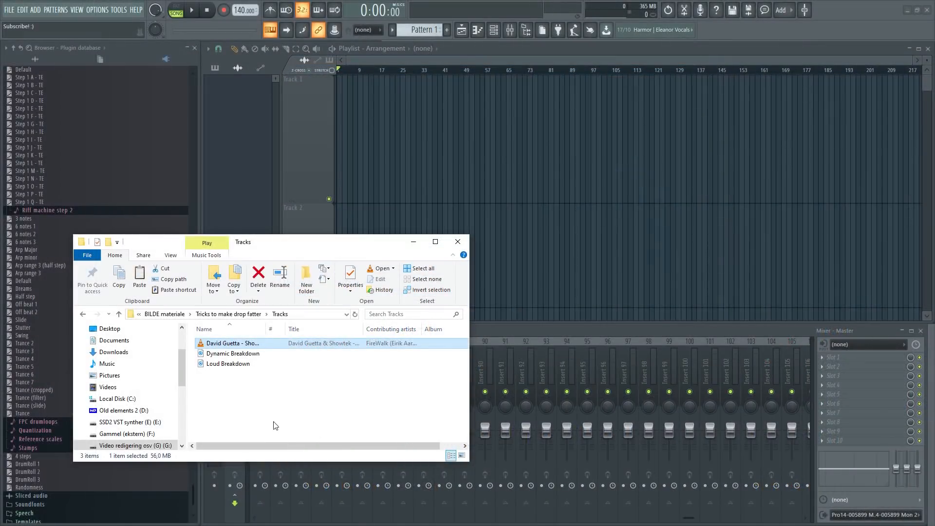
Place the David Guetta and Showtek remix file from the Tracks folder at the start of Track 1 and examine its waveform.
{"action": "left_click_drag", "start_coordinate": [256, 343], "coordinate": [337, 148]}
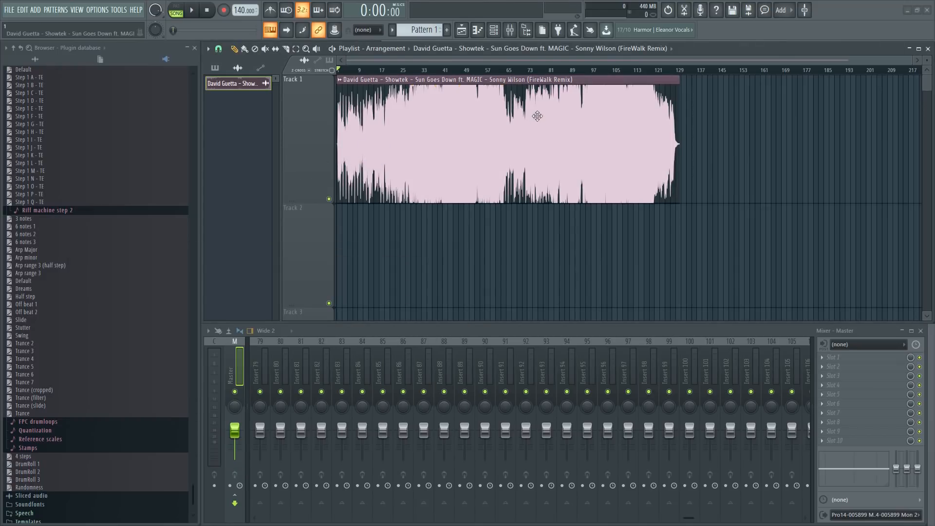
{"action": "scroll", "coordinate": [521, 72], "scroll_direction": "up", "scroll_amount": 3}
{"action": "scroll", "coordinate": [548, 64], "scroll_direction": "down", "scroll_amount": 1}
{"action": "scroll", "coordinate": [547, 61], "scroll_direction": "up", "scroll_amount": 1}
{"action": "mouse_move", "coordinate": [546, 61]}
{"action": "left_mouse_down"}
{"action": "mouse_move", "coordinate": [519, 61]}
{"action": "mouse_move", "coordinate": [536, 71]}
{"action": "left_mouse_up"}
{"action": "scroll", "coordinate": [536, 62], "scroll_direction": "down", "scroll_amount": 1}
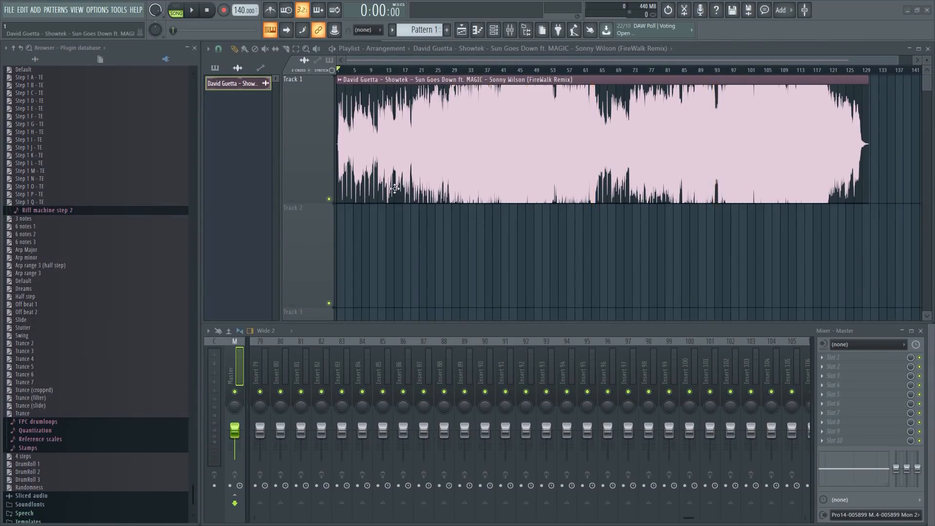
Replace the clip on Track 1 with the Loud Breakdown file from the Tracks folder and make Track 1 taller.
{"action": "right_click", "coordinate": [412, 161]}
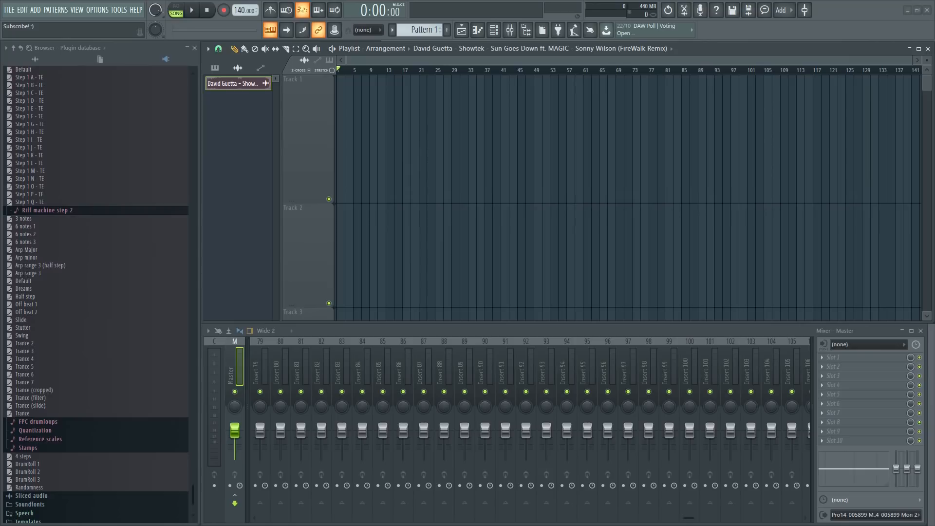
{"action": "key", "text": "alt+Tab"}
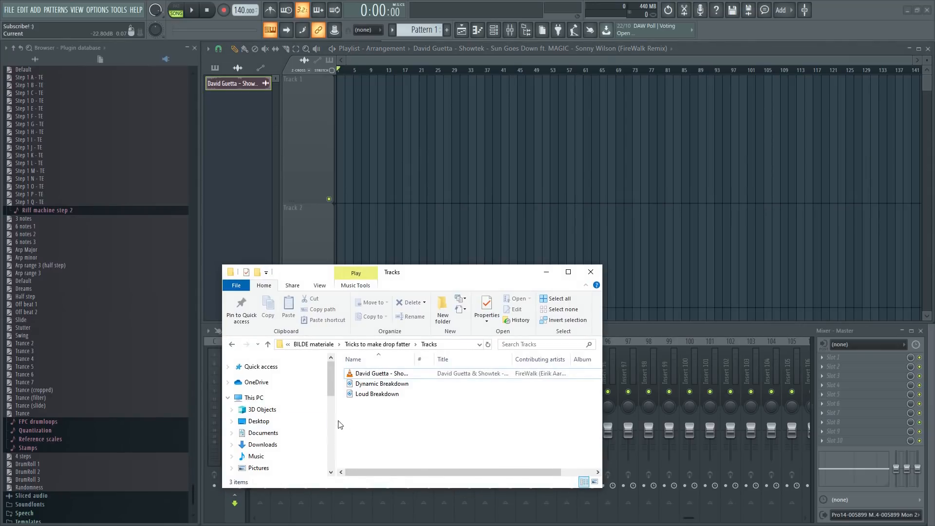
{"action": "left_click_drag", "start_coordinate": [375, 394], "coordinate": [334, 192]}
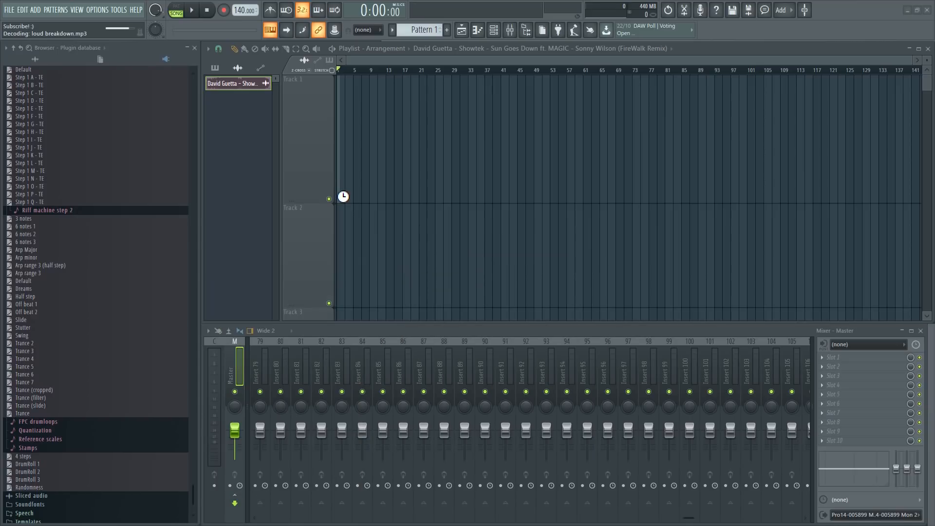
{"action": "scroll", "coordinate": [695, 74], "scroll_direction": "down", "scroll_amount": 4}
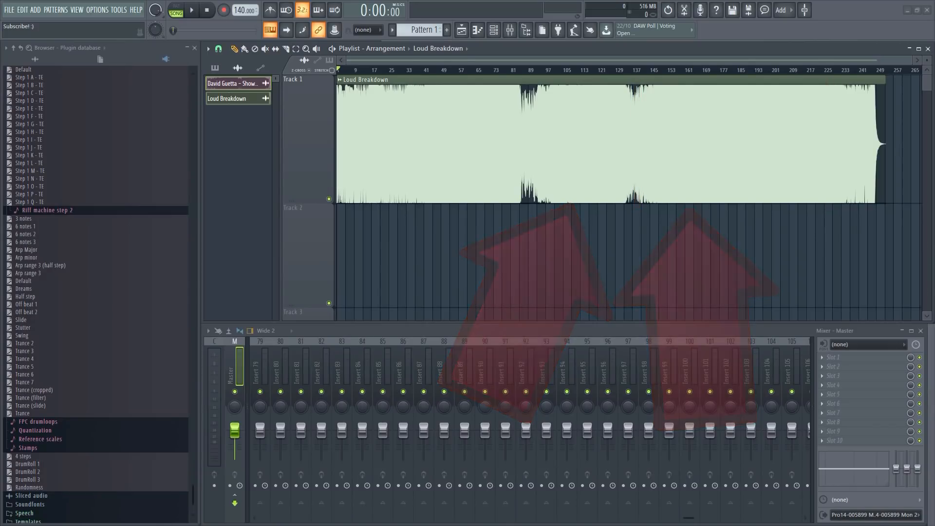
{"action": "left_click_drag", "start_coordinate": [299, 202], "coordinate": [299, 292]}
{"action": "scroll", "coordinate": [432, 72], "scroll_direction": "up", "scroll_amount": 5}
{"action": "left_click_drag", "start_coordinate": [451, 60], "coordinate": [562, 73]}
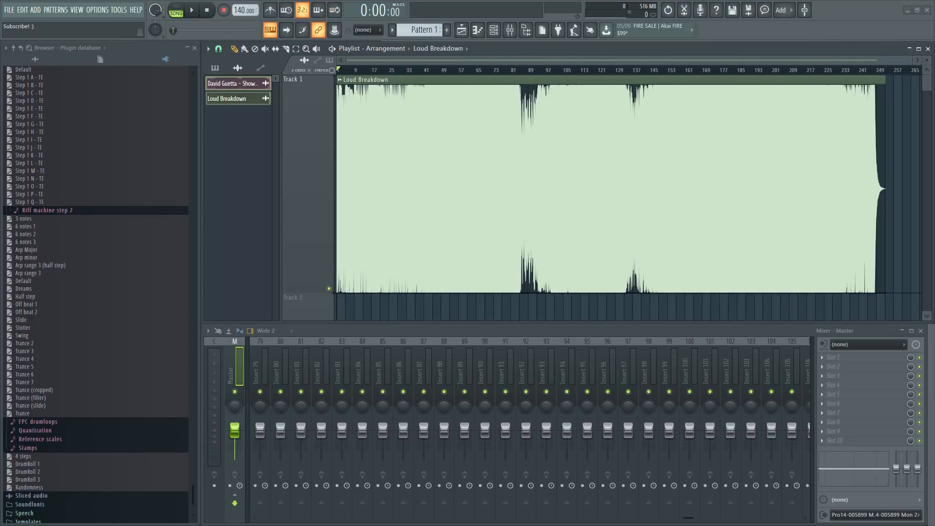
Replace the Loud Breakdown clip on Track 1 with the Dynamic Breakdown file and examine the waveform of its breakdown leading into the drop.
{"action": "right_click", "coordinate": [422, 219]}
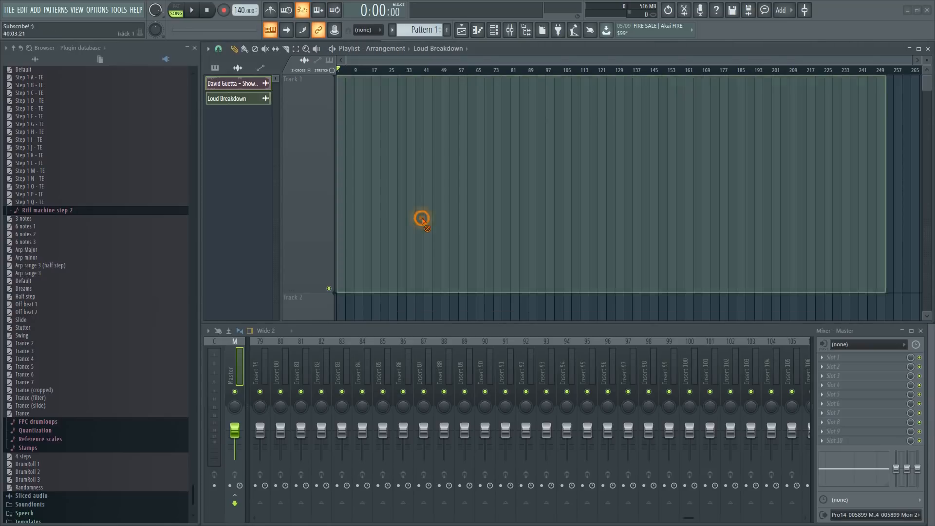
{"action": "key", "text": "alt+Tab"}
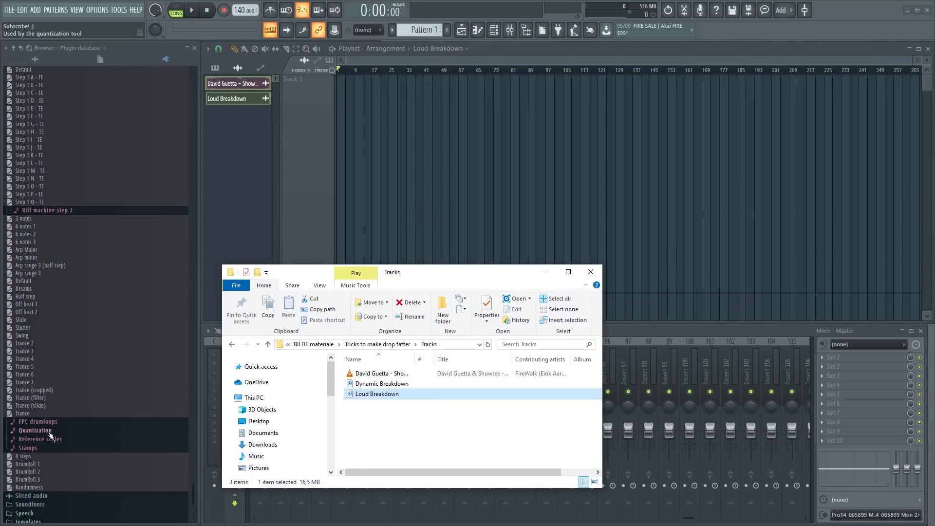
{"action": "left_click", "coordinate": [373, 384]}
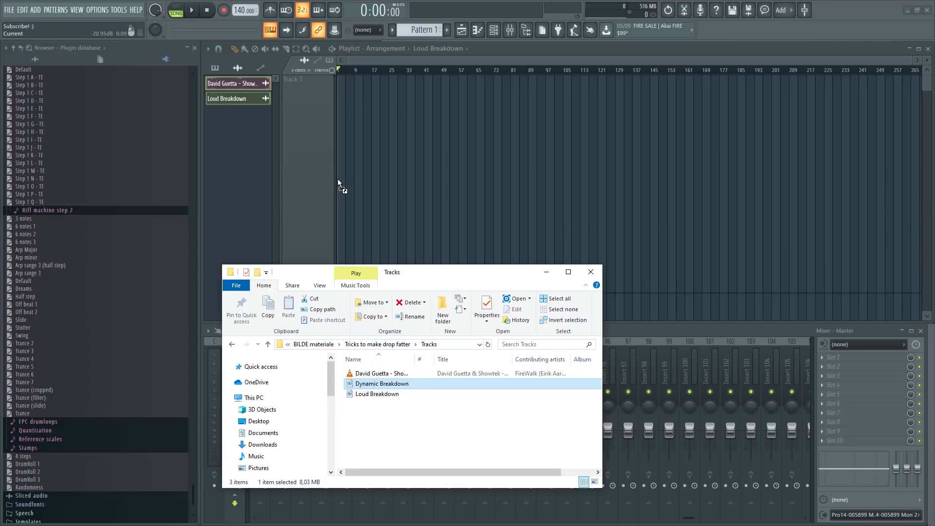
{"action": "left_click_drag", "start_coordinate": [336, 179], "coordinate": [338, 181]}
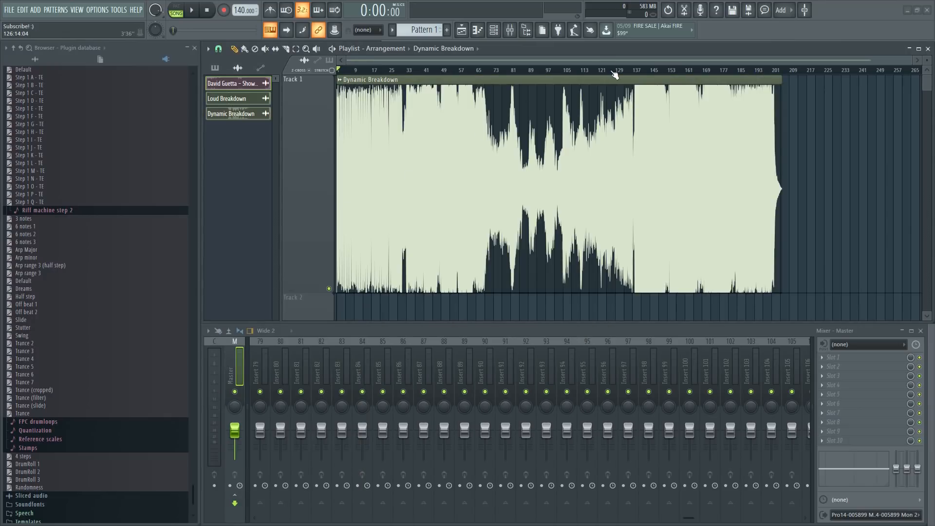
{"action": "scroll", "coordinate": [613, 73], "scroll_direction": "up", "scroll_amount": 3}
{"action": "left_click_drag", "start_coordinate": [612, 59], "coordinate": [662, 77]}
{"action": "scroll", "coordinate": [662, 76], "scroll_direction": "down", "scroll_amount": 8}
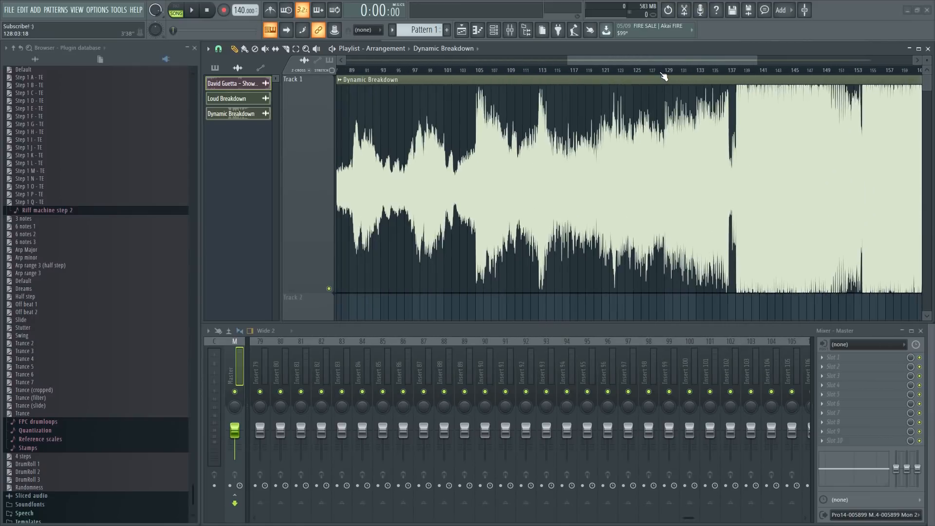
{"action": "scroll", "coordinate": [664, 76], "scroll_direction": "down", "scroll_amount": 4}
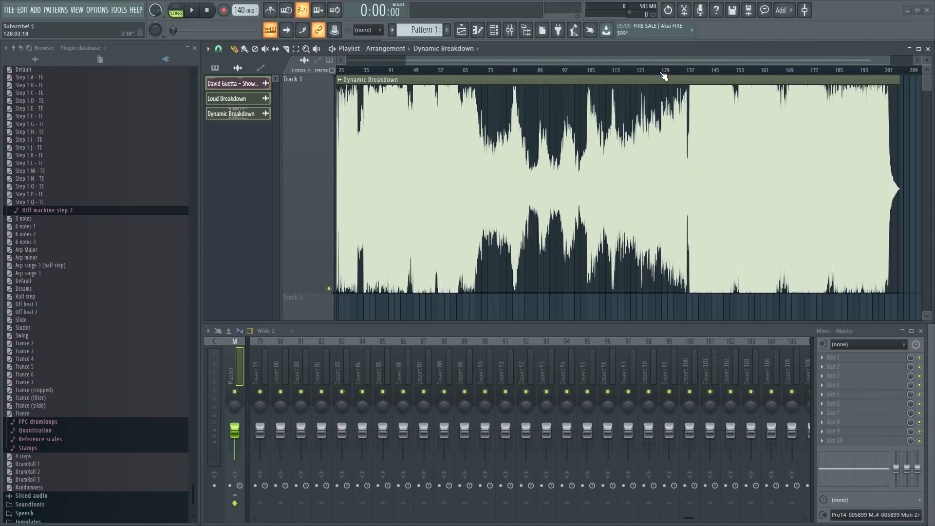
{"action": "left_click_drag", "start_coordinate": [638, 61], "coordinate": [550, 63]}
{"action": "scroll", "coordinate": [558, 73], "scroll_direction": "down", "scroll_amount": 1}
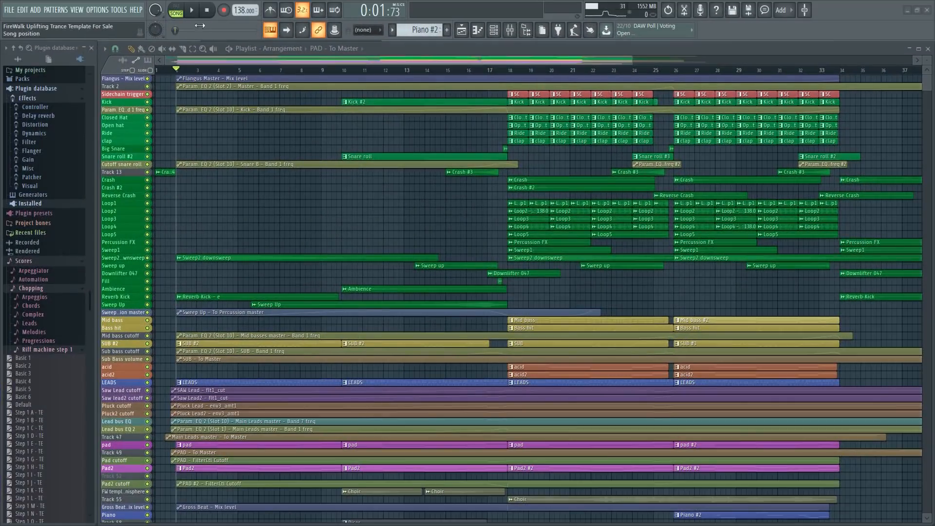
Play the uplifting trance template and examine the volume and cutoff automation of its bass, leads, pads and vocals around the drop at bar 18.
{"action": "scroll", "coordinate": [455, 265], "scroll_direction": "up", "scroll_amount": 5}
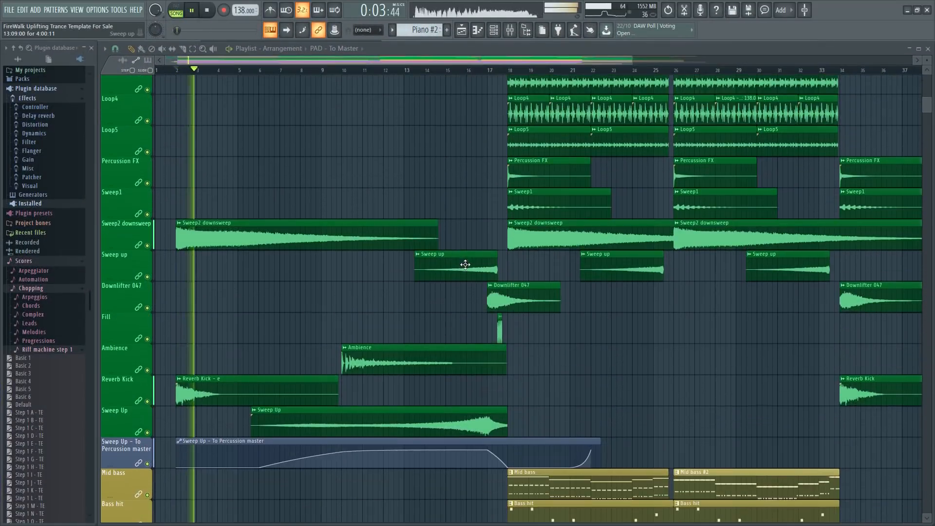
{"action": "scroll", "coordinate": [475, 269], "scroll_direction": "down", "scroll_amount": 5}
{"action": "scroll", "coordinate": [491, 273], "scroll_direction": "down", "scroll_amount": 5}
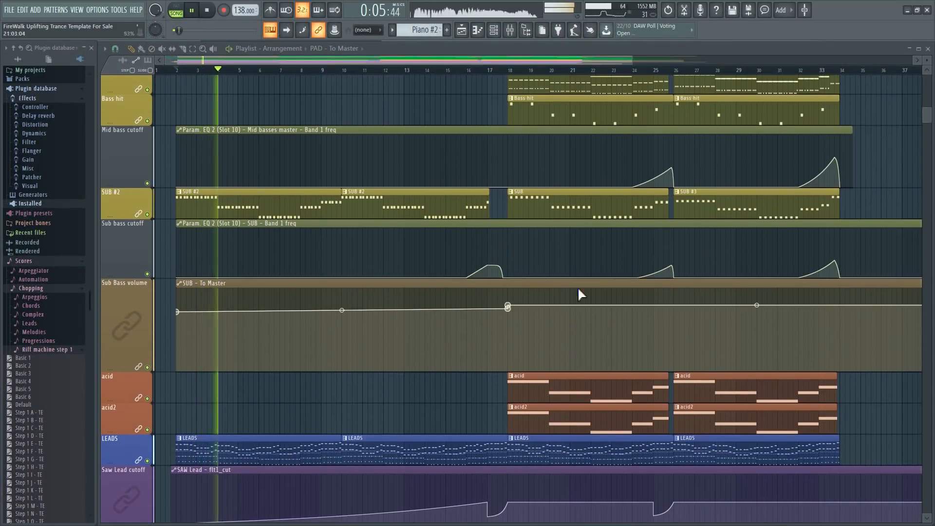
{"action": "scroll", "coordinate": [438, 336], "scroll_direction": "down", "scroll_amount": 1}
{"action": "scroll", "coordinate": [434, 343], "scroll_direction": "down", "scroll_amount": 12}
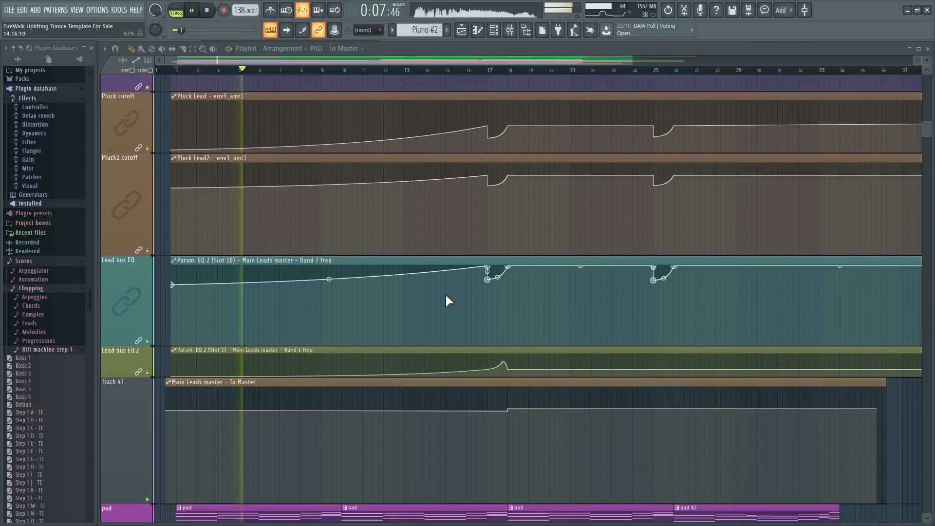
{"action": "scroll", "coordinate": [450, 291], "scroll_direction": "down", "scroll_amount": 1}
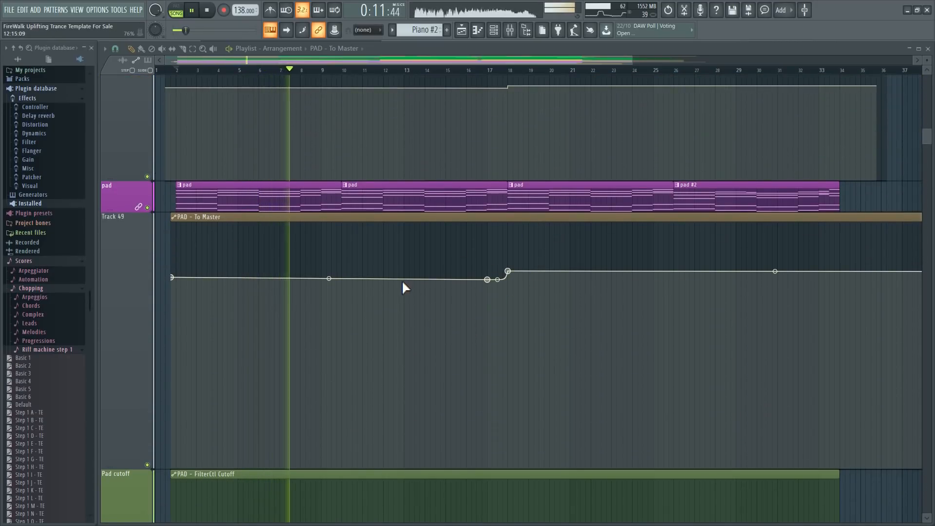
{"action": "scroll", "coordinate": [400, 285], "scroll_direction": "down", "scroll_amount": 3}
{"action": "scroll", "coordinate": [399, 282], "scroll_direction": "down", "scroll_amount": 5}
{"action": "scroll", "coordinate": [407, 271], "scroll_direction": "down", "scroll_amount": 3}
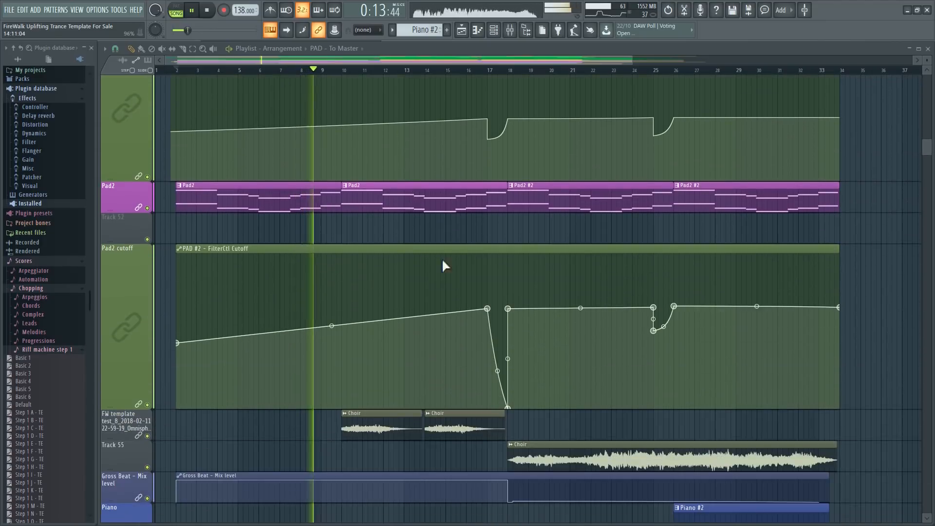
{"action": "scroll", "coordinate": [507, 229], "scroll_direction": "down", "scroll_amount": 15}
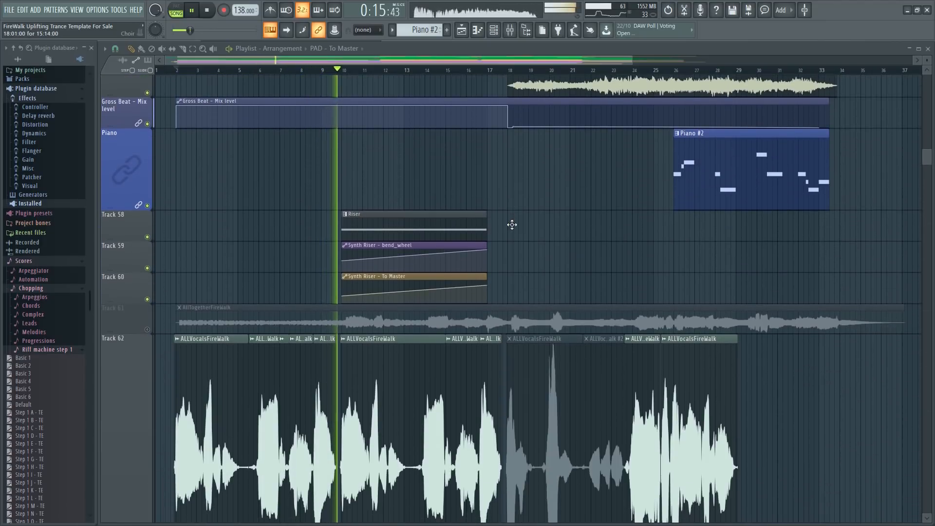
{"action": "scroll", "coordinate": [511, 230], "scroll_direction": "down", "scroll_amount": 6}
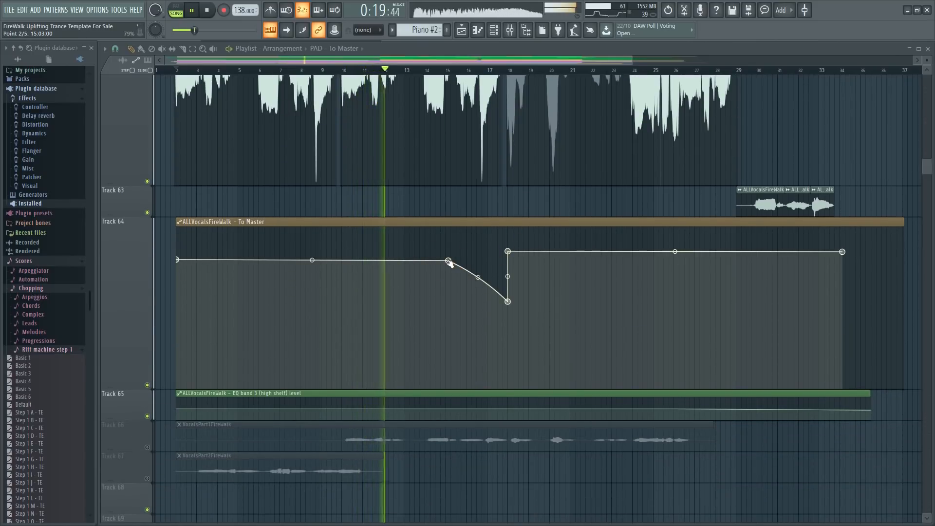
{"action": "scroll", "coordinate": [535, 253], "scroll_direction": "up", "scroll_amount": 20}
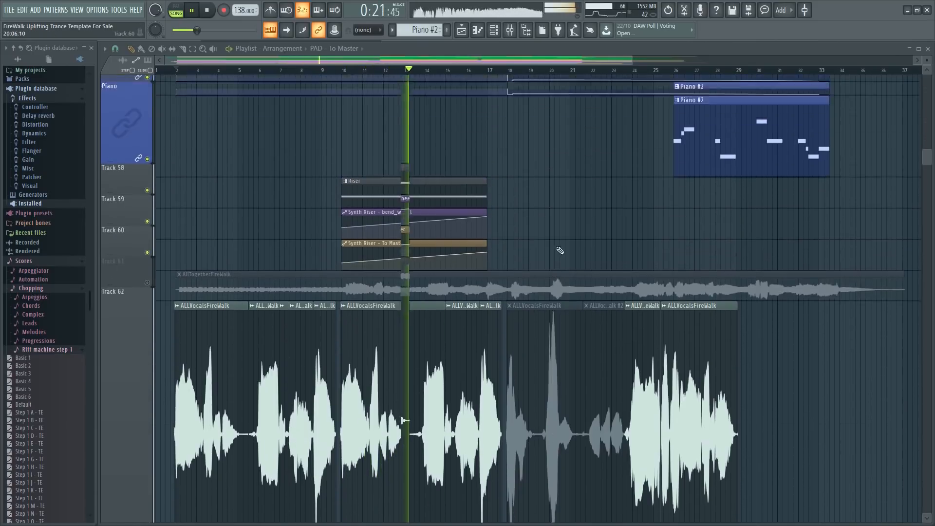
{"action": "key", "text": "space"}
{"action": "scroll", "coordinate": [556, 240], "scroll_direction": "up", "scroll_amount": 15}
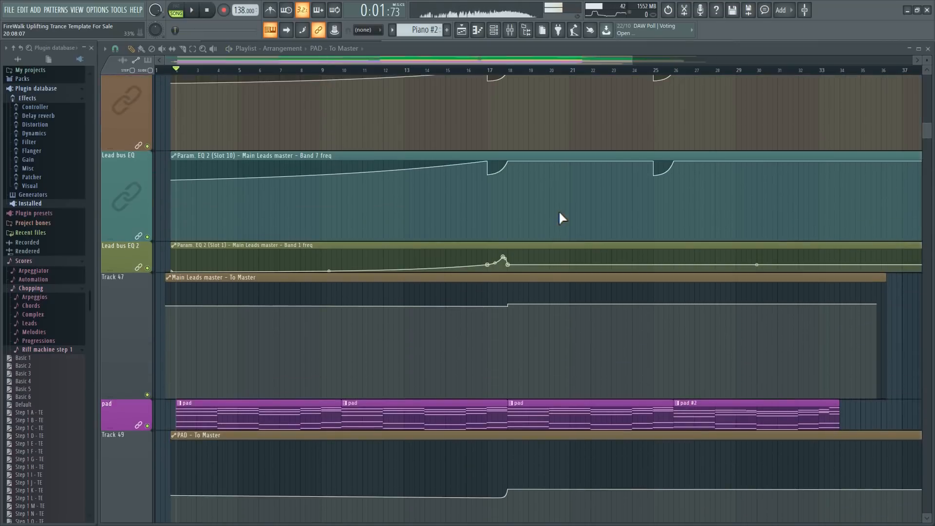
{"action": "scroll", "coordinate": [558, 210], "scroll_direction": "up", "scroll_amount": 15}
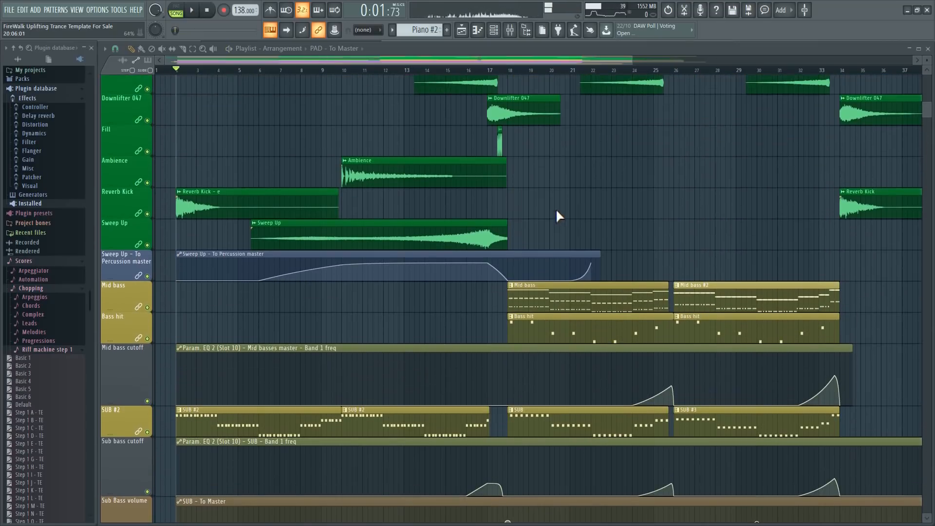
Create an automation clip for the PAD #2 mixer track's send level to the Master.
{"action": "left_click_drag", "start_coordinate": [931, 117], "coordinate": [932, 150]}
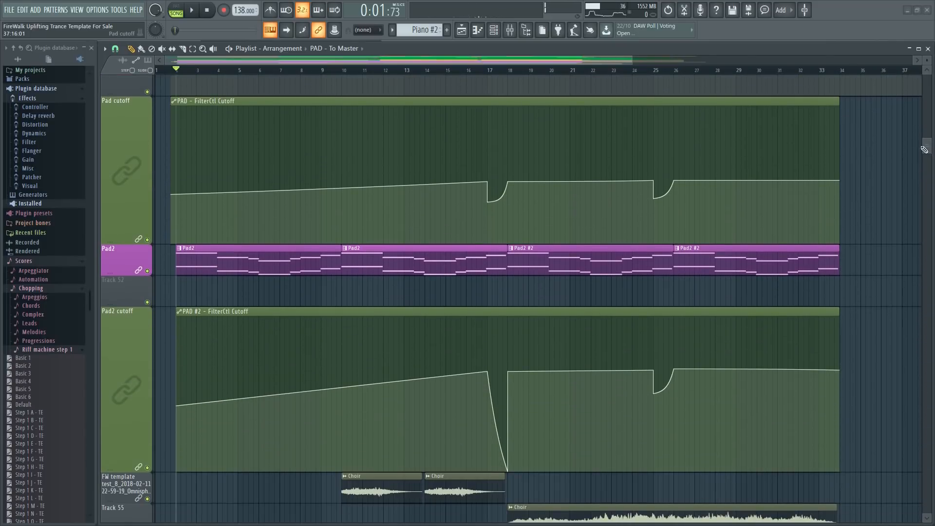
{"action": "key", "text": "F9"}
{"action": "left_click", "coordinate": [391, 379]}
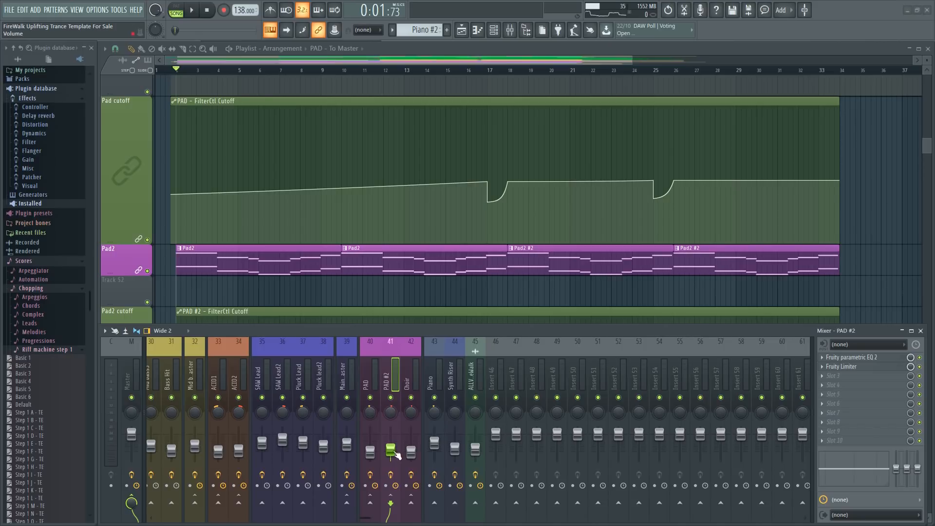
{"action": "right_click", "coordinate": [392, 450]}
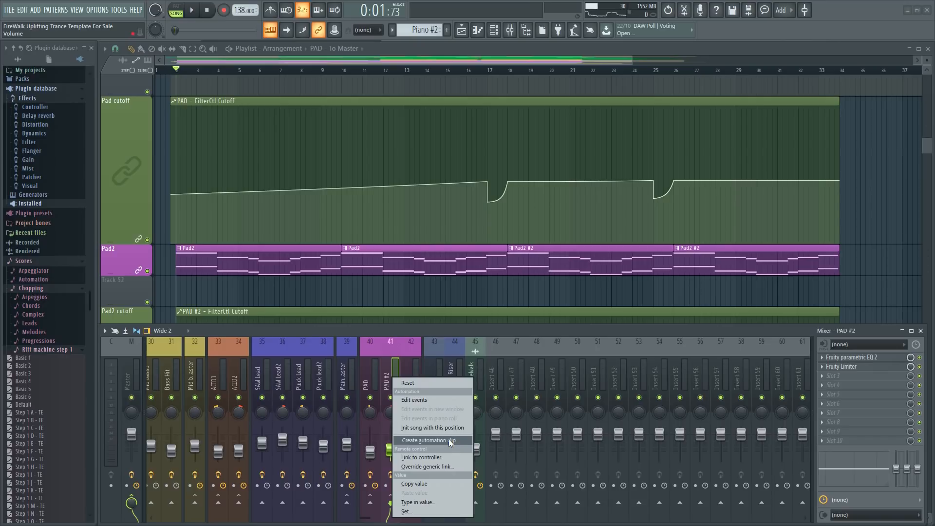
{"action": "left_click", "coordinate": [366, 332]}
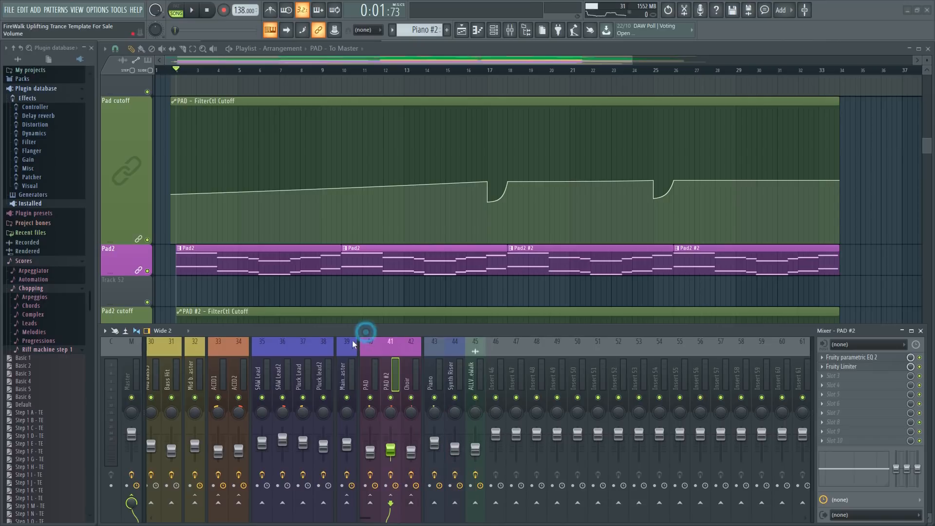
{"action": "right_click", "coordinate": [132, 504]}
{"action": "left_click", "coordinate": [168, 440]}
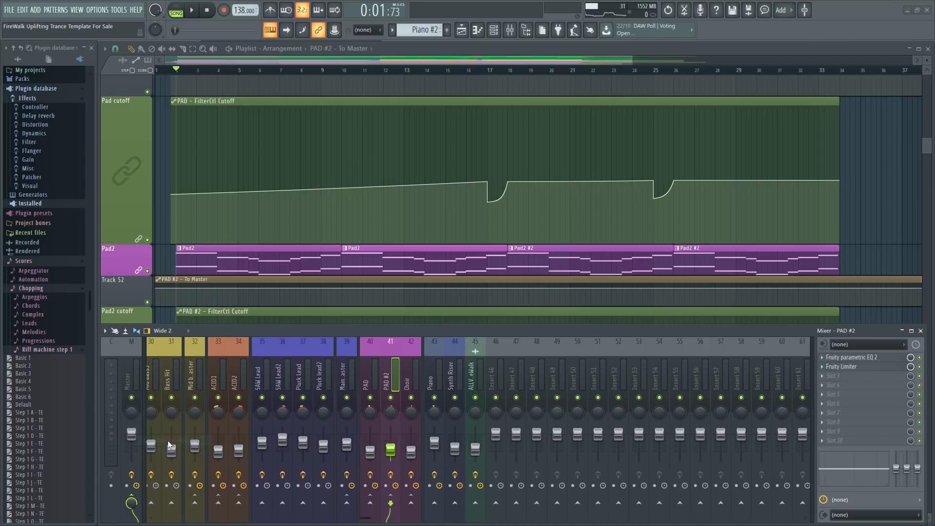
Move the PAD #2 - To Master automation clip to start at bar 2 with the first Pad2 clip, and make Track 52 taller.
{"action": "left_click_drag", "start_coordinate": [190, 277], "coordinate": [210, 278]}
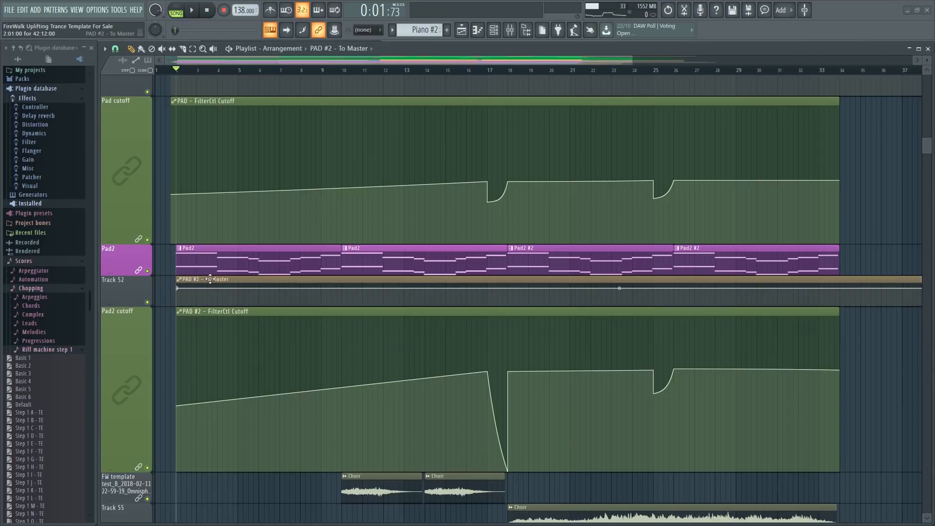
{"action": "left_click_drag", "start_coordinate": [137, 304], "coordinate": [134, 429]}
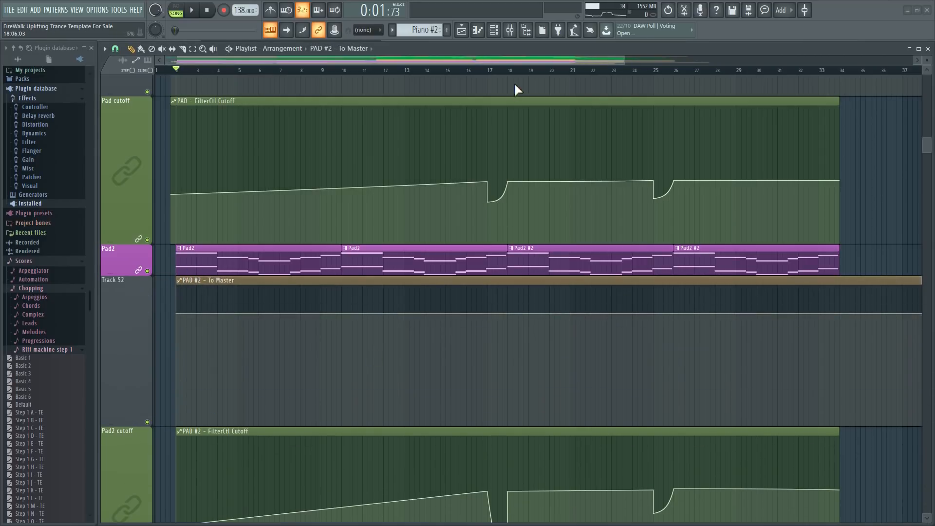
Add points at bars 17 and 18 of the PAD #2 - To Master automation, slightly lower the level before the drop and curve its rise.
{"action": "scroll", "coordinate": [514, 82], "scroll_direction": "up", "scroll_amount": 3}
{"action": "left_click", "coordinate": [501, 314]}
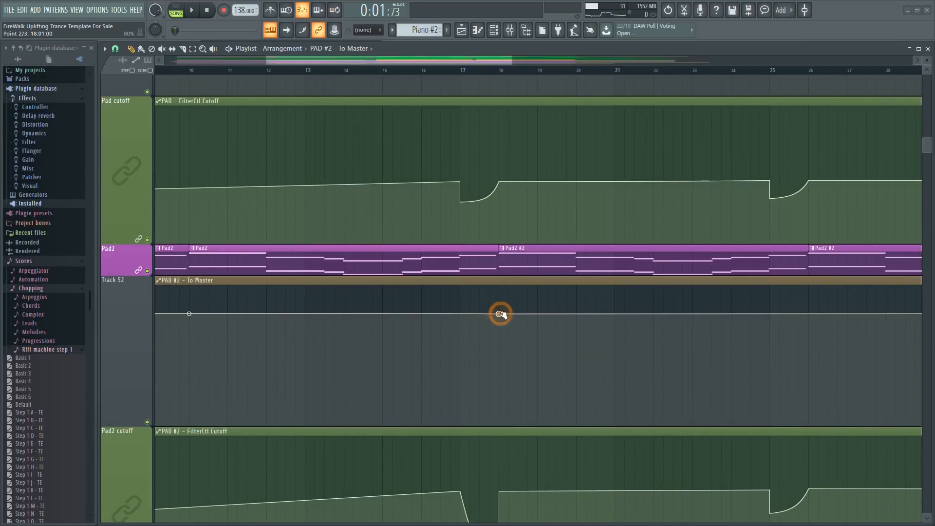
{"action": "left_click_drag", "start_coordinate": [492, 321], "coordinate": [460, 320]}
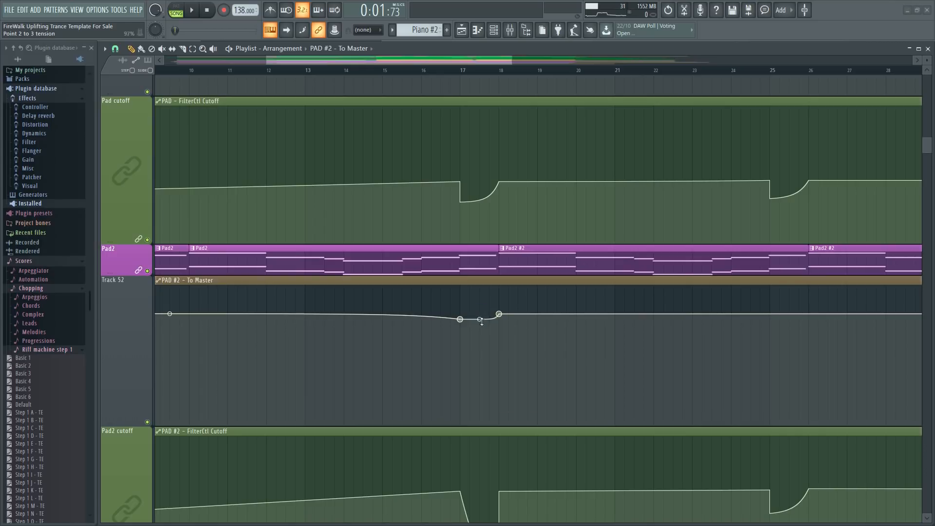
{"action": "left_click_drag", "start_coordinate": [407, 63], "coordinate": [292, 62]}
{"action": "left_click_drag", "start_coordinate": [195, 313], "coordinate": [196, 319]}
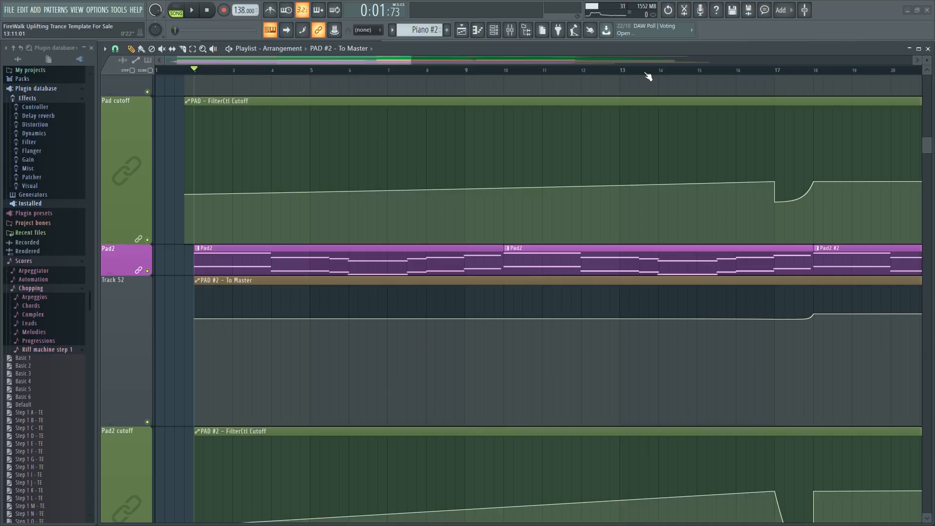
{"action": "scroll", "coordinate": [645, 73], "scroll_direction": "down", "scroll_amount": 3}
{"action": "scroll", "coordinate": [642, 73], "scroll_direction": "down", "scroll_amount": 2}
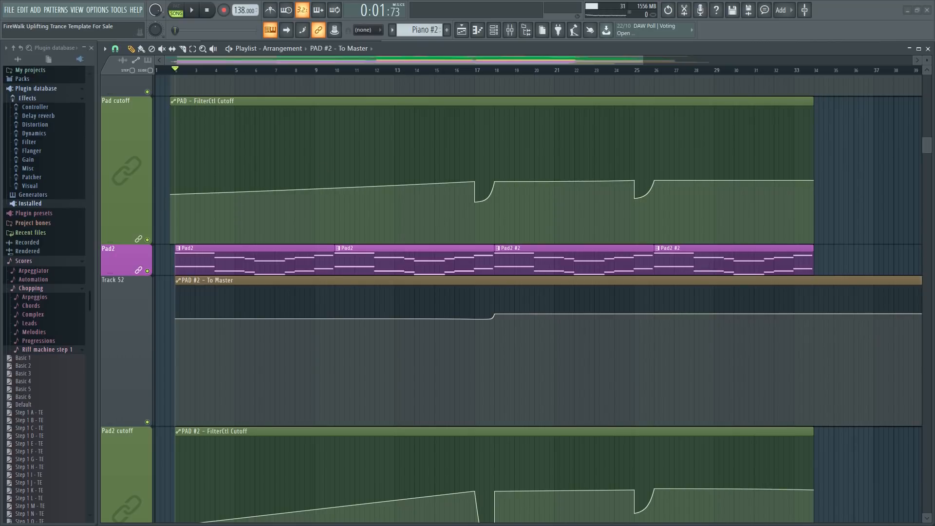
Check the Fruity Balance effect on the Master, and insert an empty track above the Flangus - Mix level track.
{"action": "key", "text": "F9"}
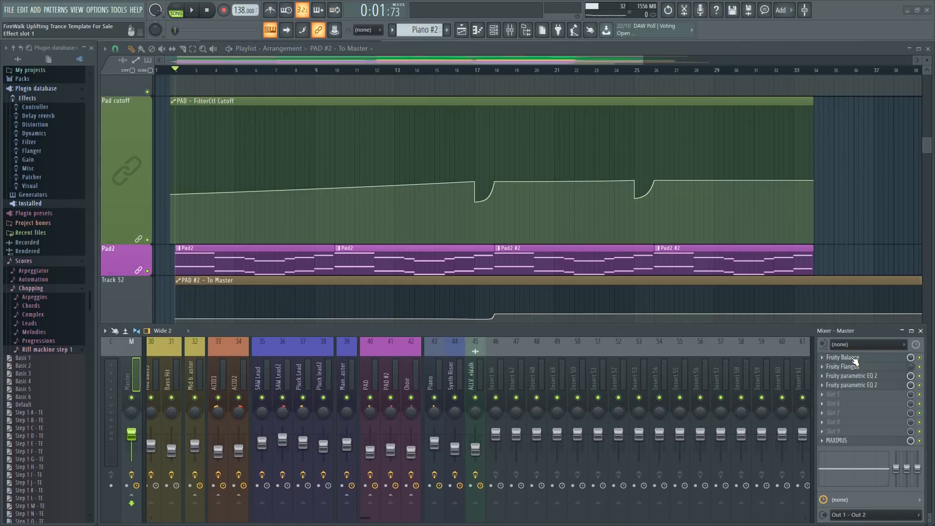
{"action": "left_click", "coordinate": [847, 357]}
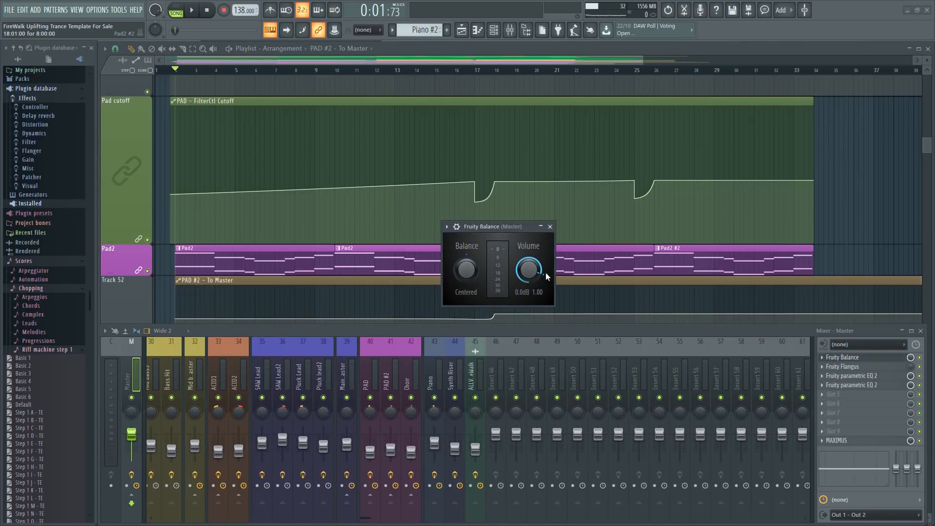
{"action": "left_click_drag", "start_coordinate": [926, 144], "coordinate": [926, 80]}
{"action": "right_click", "coordinate": [146, 95]}
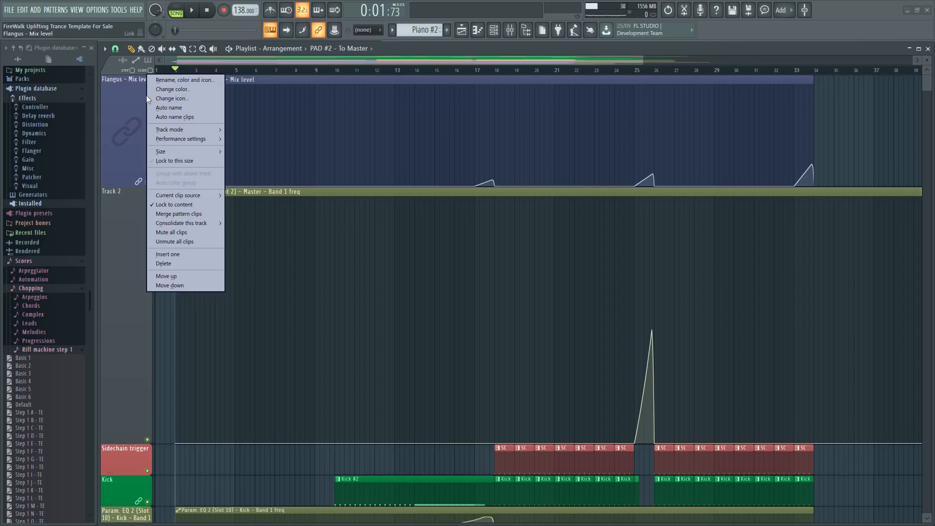
{"action": "left_click", "coordinate": [182, 253]}
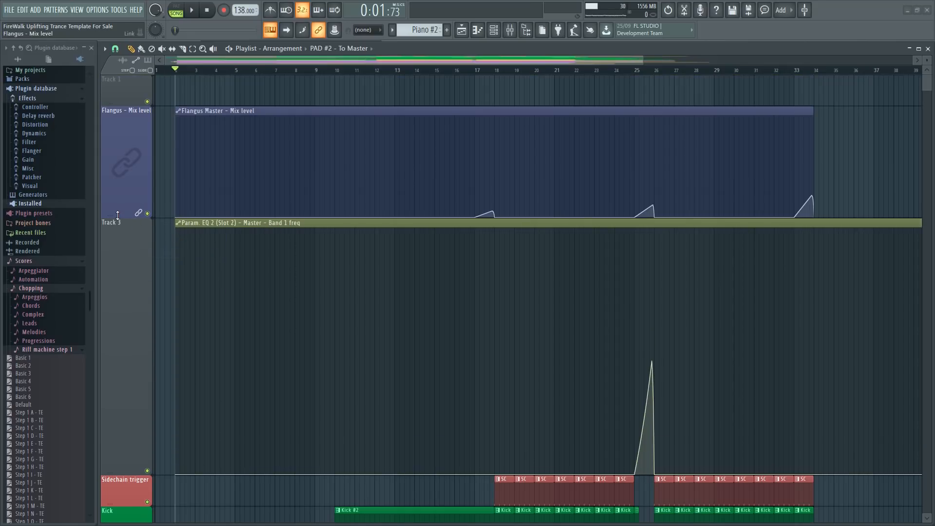
Create an automation clip for the Volume of the Master's Fruity Balance effect.
{"action": "key", "text": "F9"}
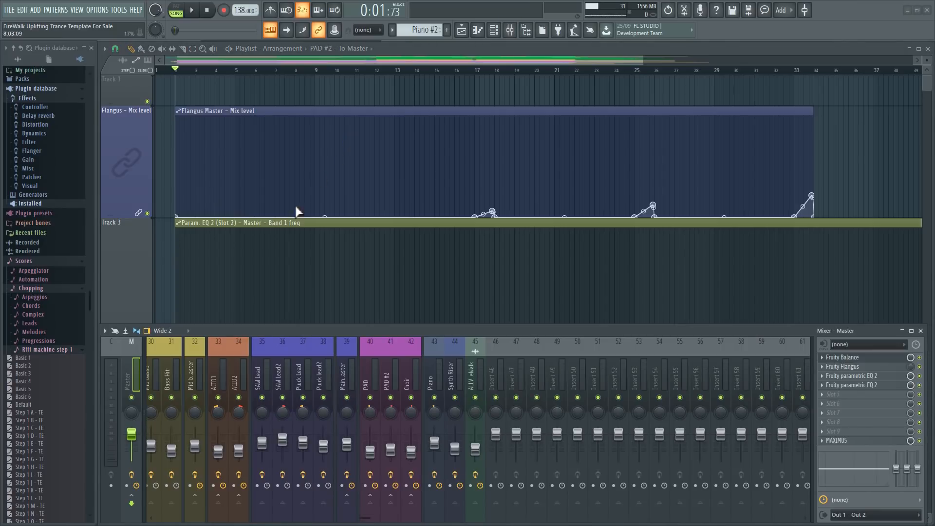
{"action": "left_click", "coordinate": [854, 359]}
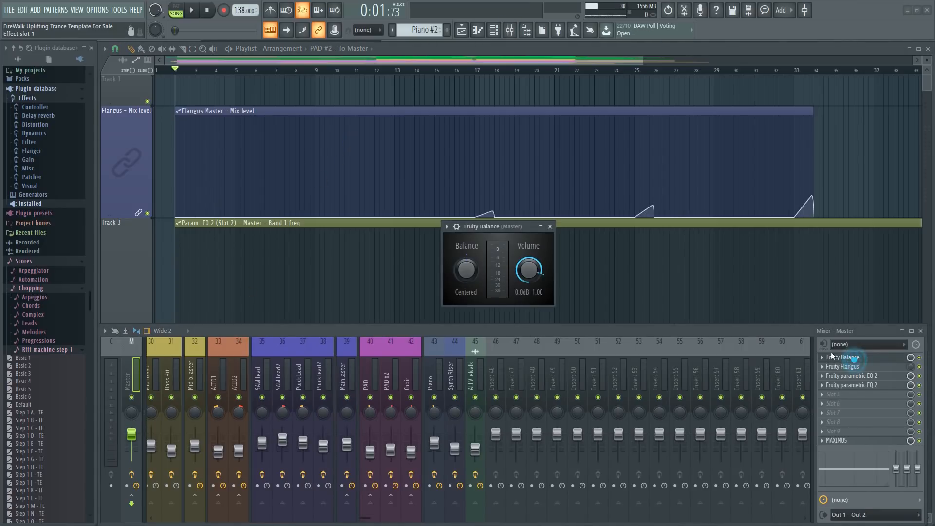
{"action": "right_click", "coordinate": [528, 272]}
{"action": "left_click", "coordinate": [557, 333]}
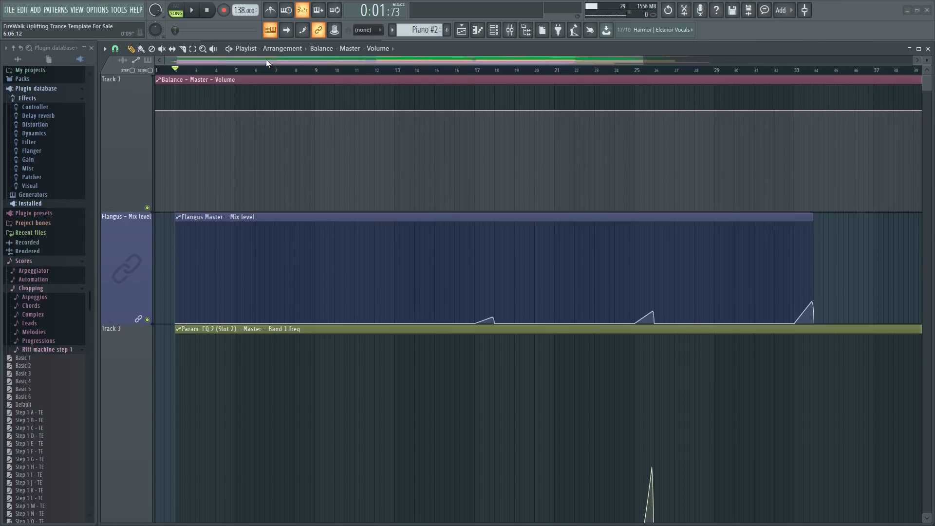
Make Track 1 taller, add Balance - Master - Volume points at bars 2 and 18, and slightly lower the level between them.
{"action": "left_click_drag", "start_coordinate": [266, 60], "coordinate": [316, 64]}
{"action": "scroll", "coordinate": [395, 71], "scroll_direction": "down", "scroll_amount": 2}
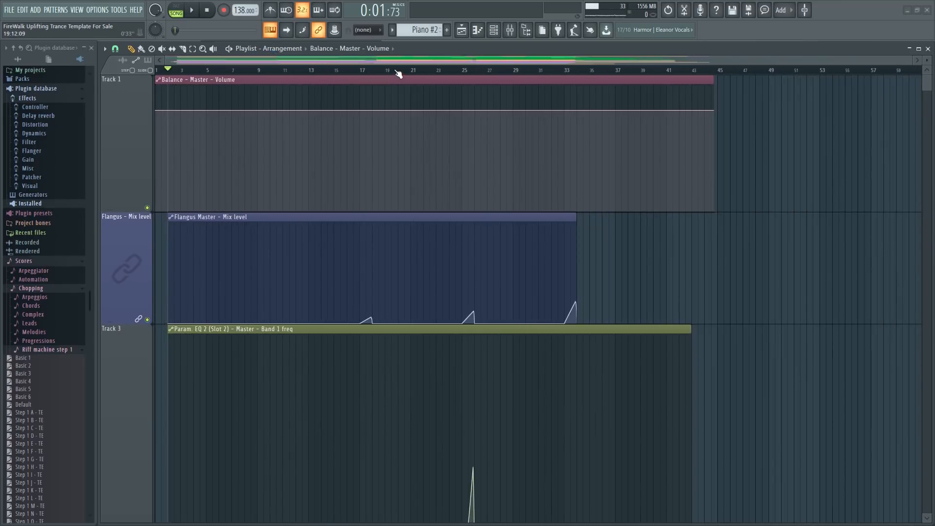
{"action": "scroll", "coordinate": [455, 202], "scroll_direction": "down", "scroll_amount": 3}
{"action": "scroll", "coordinate": [474, 191], "scroll_direction": "up", "scroll_amount": 3}
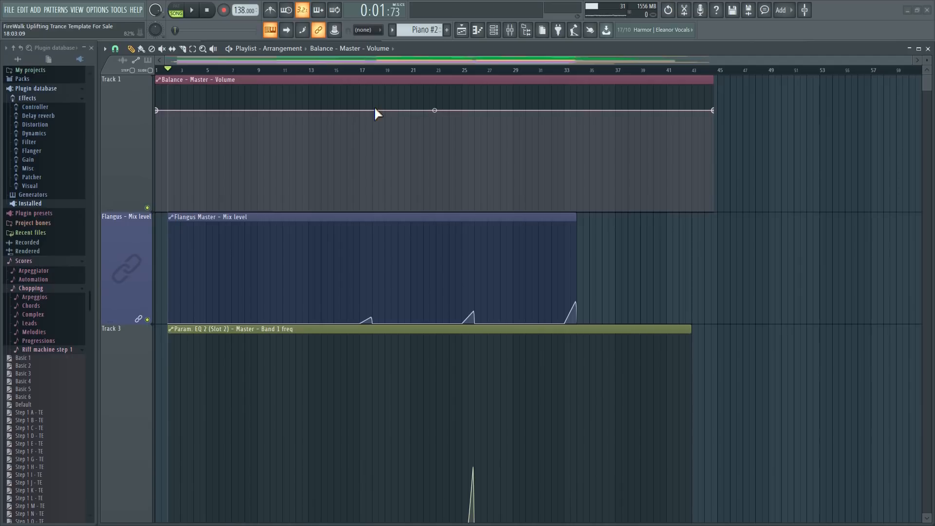
{"action": "left_click", "coordinate": [372, 111]}
{"action": "left_click", "coordinate": [167, 112]}
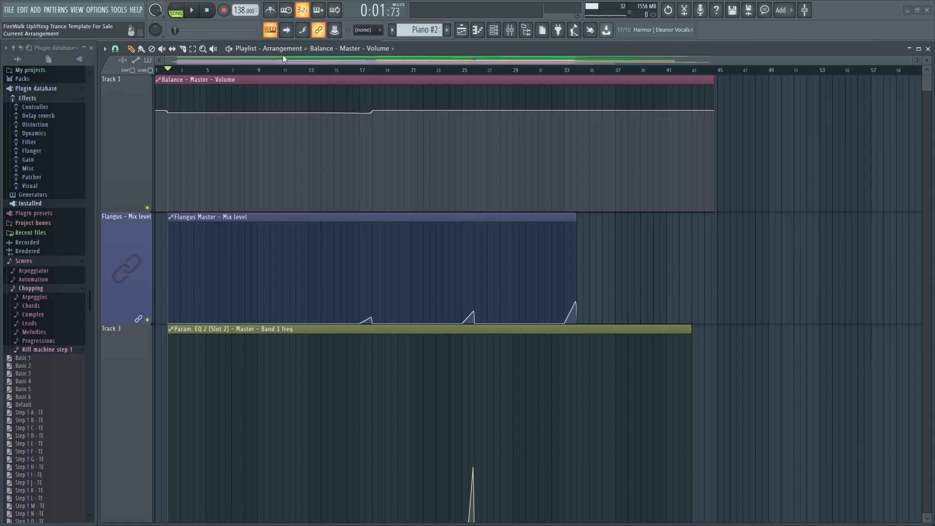
{"action": "scroll", "coordinate": [308, 71], "scroll_direction": "up", "scroll_amount": 5}
{"action": "left_click_drag", "start_coordinate": [351, 63], "coordinate": [125, 70]}
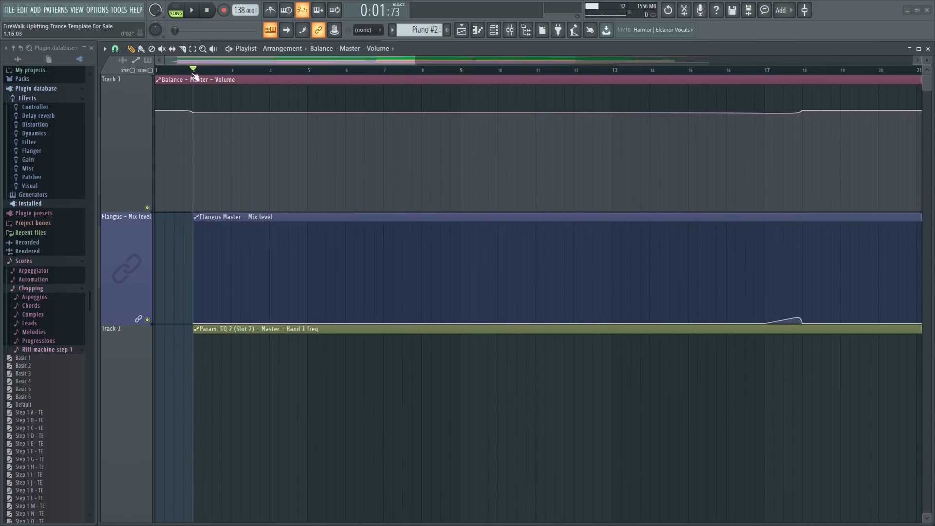
Rename Track 1 to MASTER VOLUME.
{"action": "left_click_drag", "start_coordinate": [243, 57], "coordinate": [85, 113]}
{"action": "right_click", "coordinate": [111, 100]}
{"action": "left_click", "coordinate": [140, 83]}
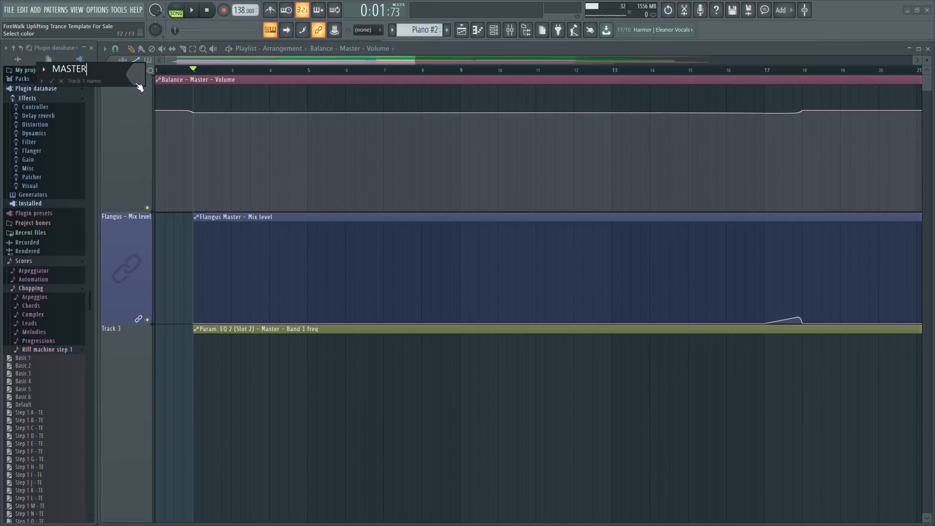
{"action": "key", "text": "Return"}
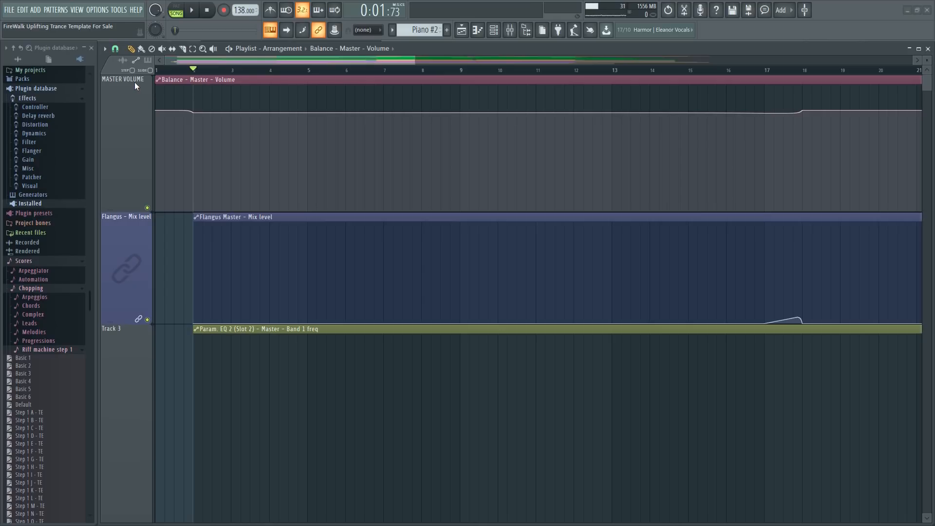
Play the end of the breakdown into the drop at bar 18 to hear the Master volume automation.
{"action": "scroll", "coordinate": [251, 77], "scroll_direction": "down", "scroll_amount": 4}
{"action": "left_click_drag", "start_coordinate": [293, 69], "coordinate": [314, 71]}
{"action": "key", "text": "space"}
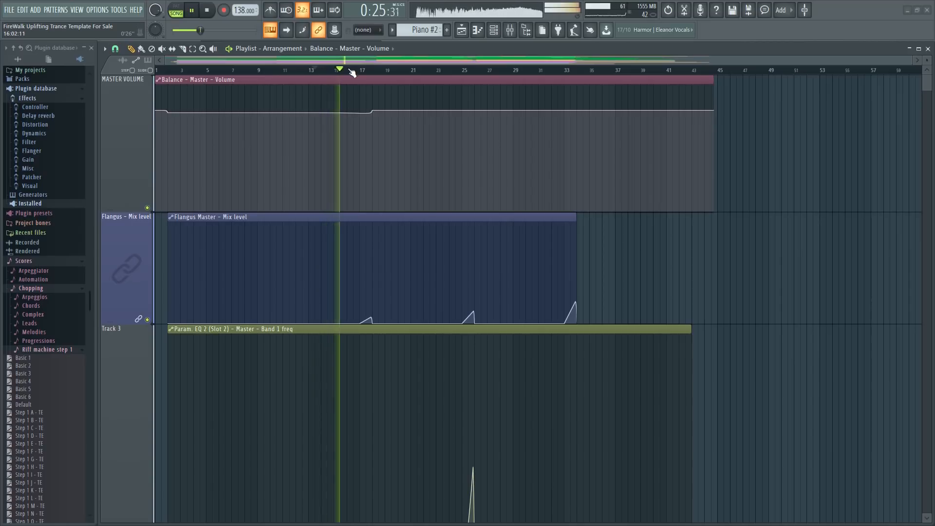
{"action": "scroll", "coordinate": [350, 78], "scroll_direction": "down", "scroll_amount": 2}
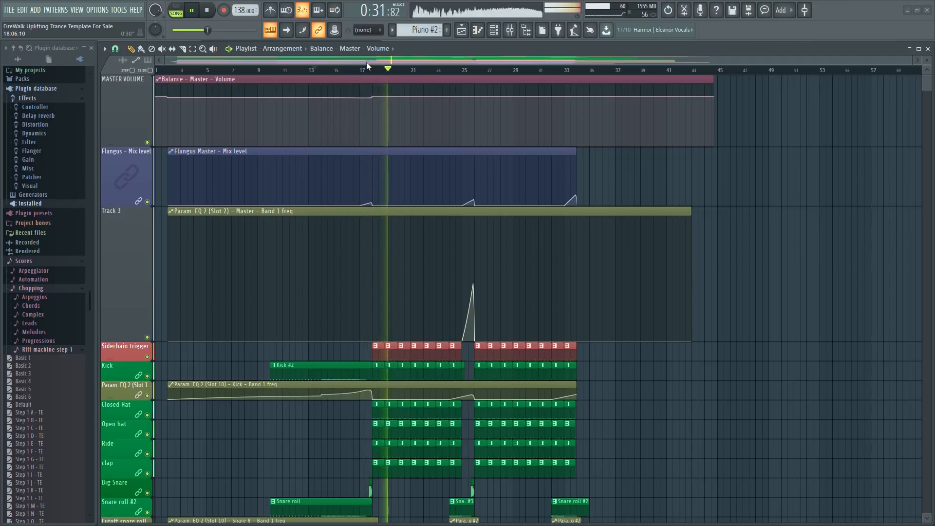
{"action": "key", "text": "space"}
{"action": "scroll", "coordinate": [355, 161], "scroll_direction": "down", "scroll_amount": 10}
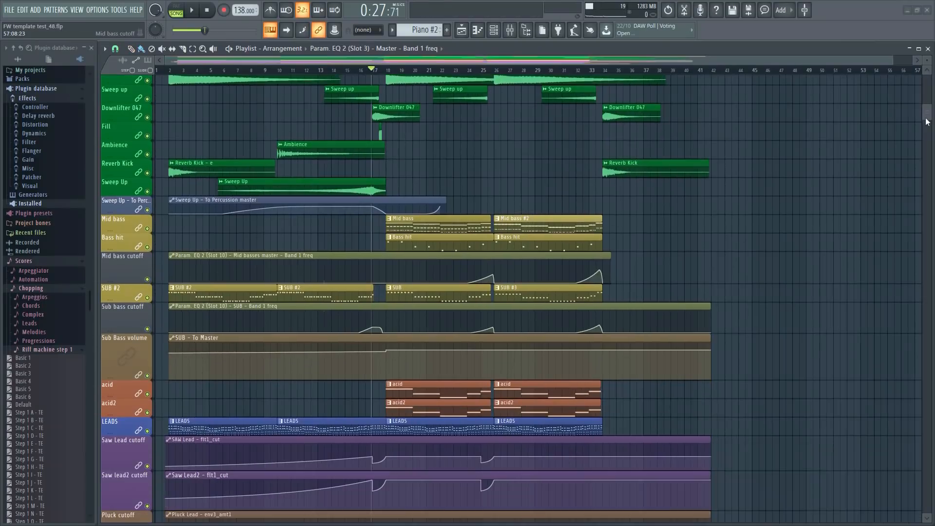
In the FW template test_48 project, insert an empty track at the top of the playlist and make it taller.
{"action": "left_click_drag", "start_coordinate": [927, 122], "coordinate": [927, 82]}
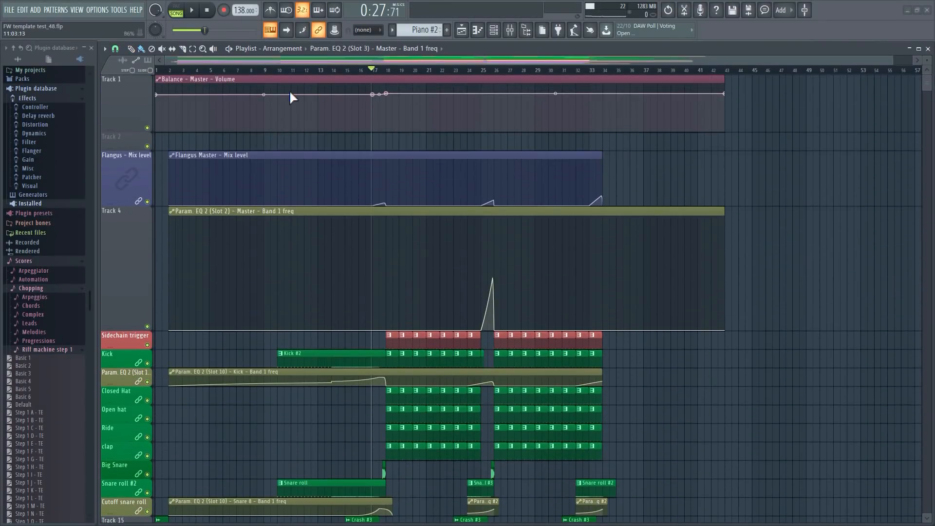
{"action": "right_click", "coordinate": [127, 95]}
{"action": "left_click", "coordinate": [151, 253]}
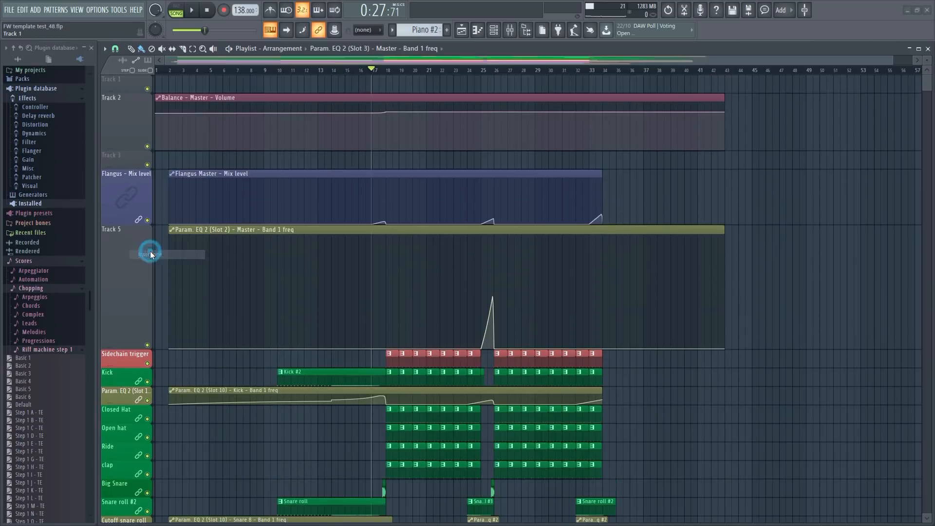
{"action": "left_click_drag", "start_coordinate": [114, 89], "coordinate": [118, 230]}
Set Band 1 (high pass) of the Master's slot 3 Fruity parametric EQ 2 to 20Hz and create an automation clip for its frequency.
{"action": "key", "text": "F9"}
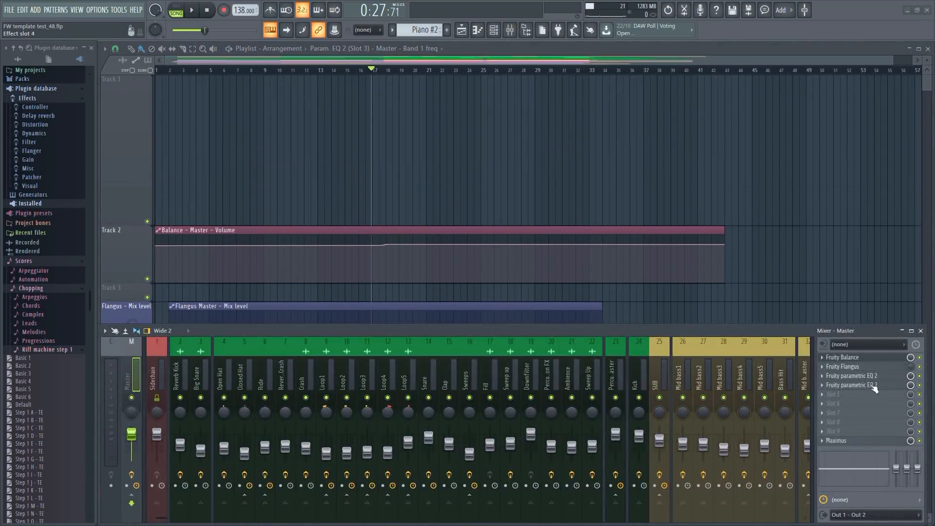
{"action": "left_click", "coordinate": [865, 376]}
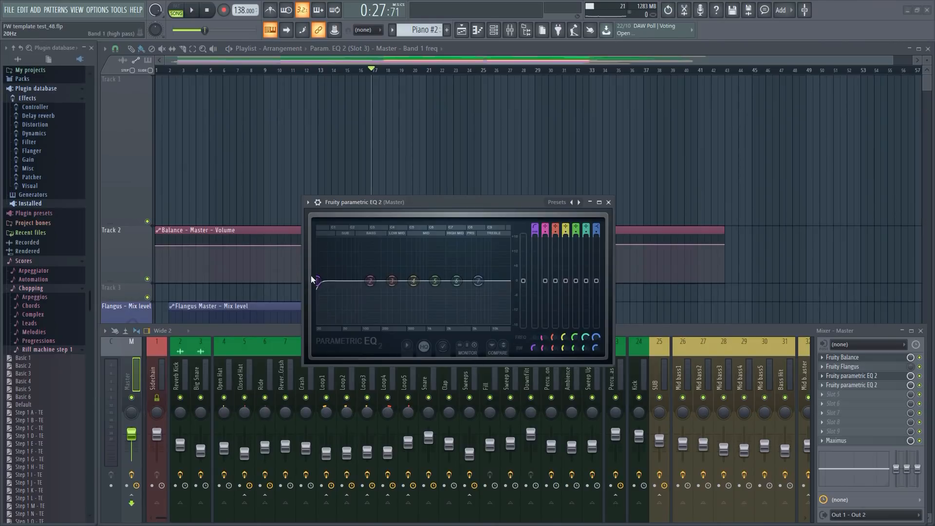
{"action": "mouse_move", "coordinate": [321, 281]}
{"action": "left_mouse_down"}
{"action": "mouse_move", "coordinate": [361, 281]}
{"action": "mouse_move", "coordinate": [317, 281]}
{"action": "left_mouse_up"}
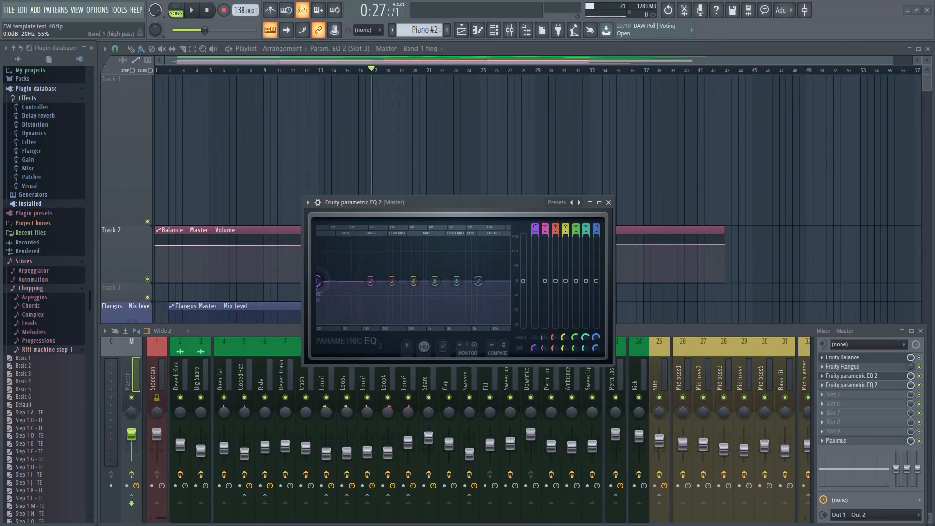
{"action": "right_click", "coordinate": [535, 338]}
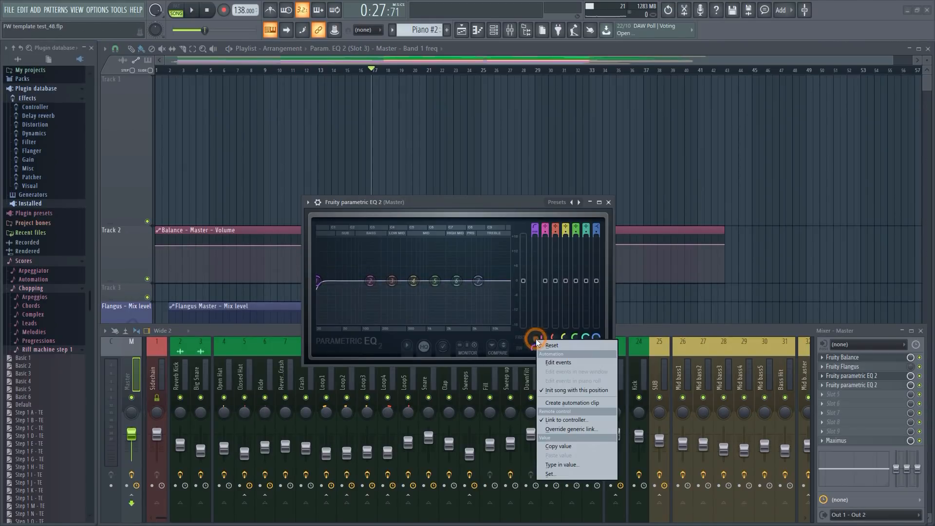
{"action": "left_click", "coordinate": [582, 403]}
{"action": "left_click", "coordinate": [608, 202]}
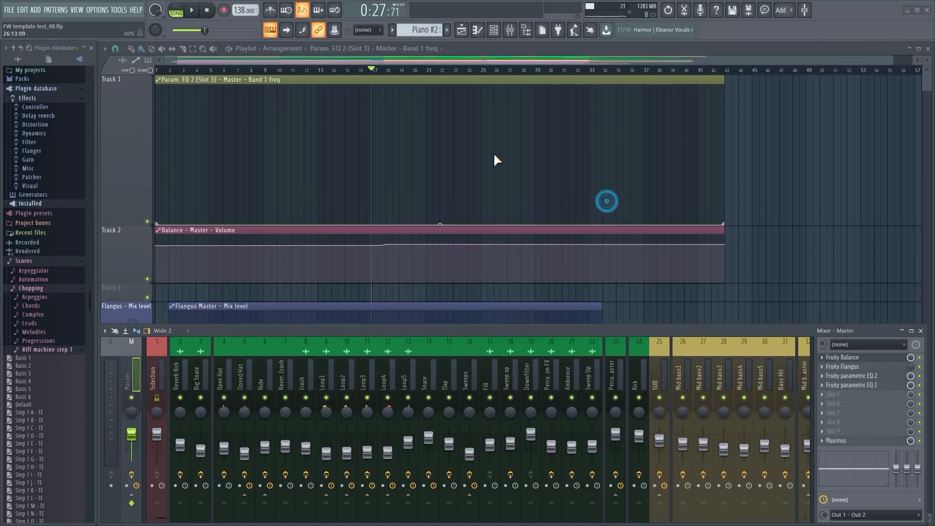
Shape the slot 3 Band 1 freq automation to rise gradually from bar 14 to just past bar 17 and fall back steeply before the drop.
{"action": "scroll", "coordinate": [370, 73], "scroll_direction": "up", "scroll_amount": 3}
{"action": "left_click", "coordinate": [291, 70]}
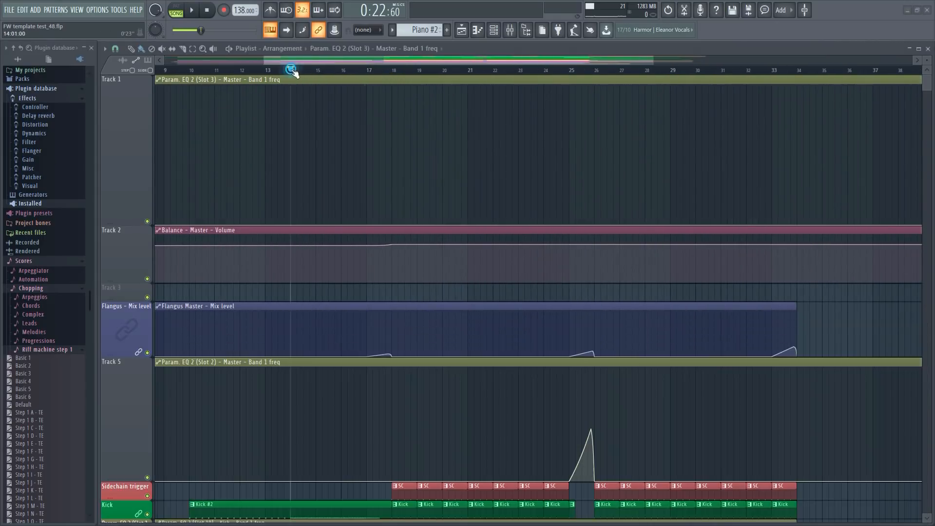
{"action": "key", "text": "space"}
{"action": "key", "text": "space"}
{"action": "left_click", "coordinate": [293, 223]}
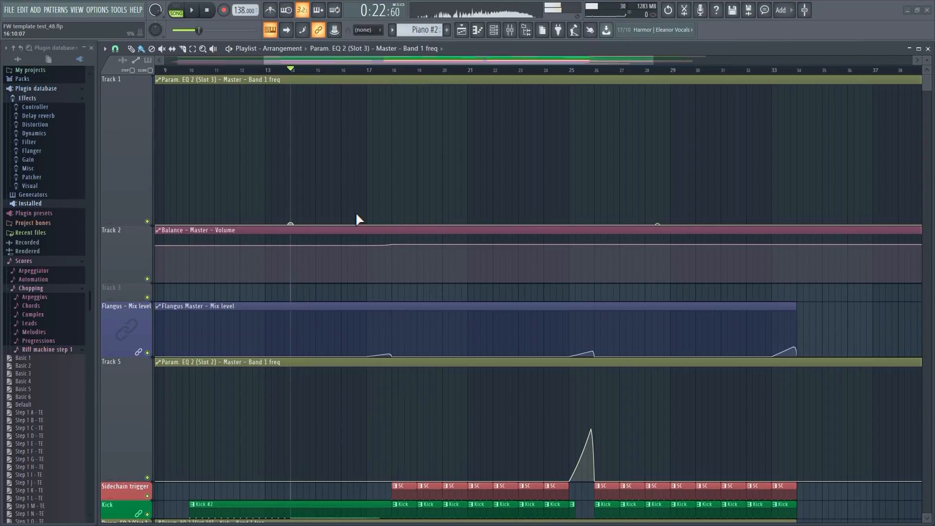
{"action": "scroll", "coordinate": [373, 65], "scroll_direction": "up", "scroll_amount": 5}
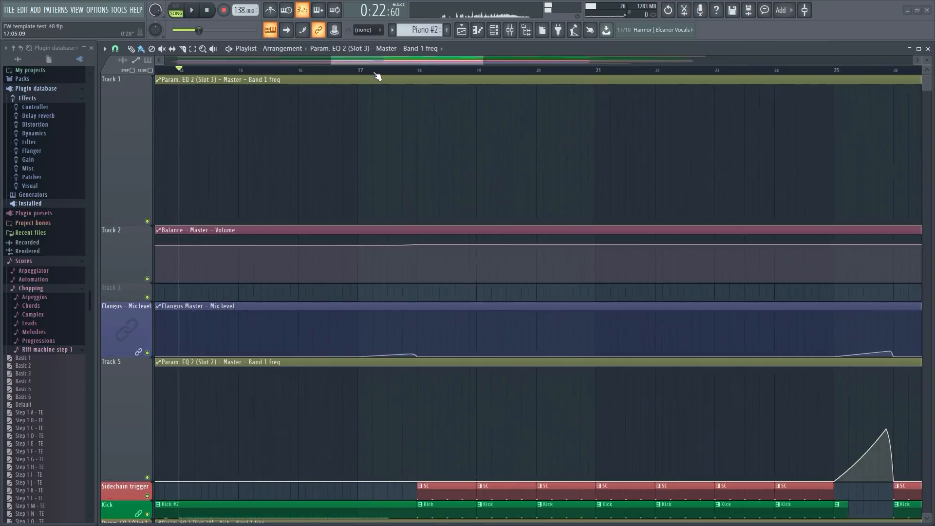
{"action": "left_click_drag", "start_coordinate": [390, 103], "coordinate": [393, 224]}
{"action": "right_click", "coordinate": [391, 209]}
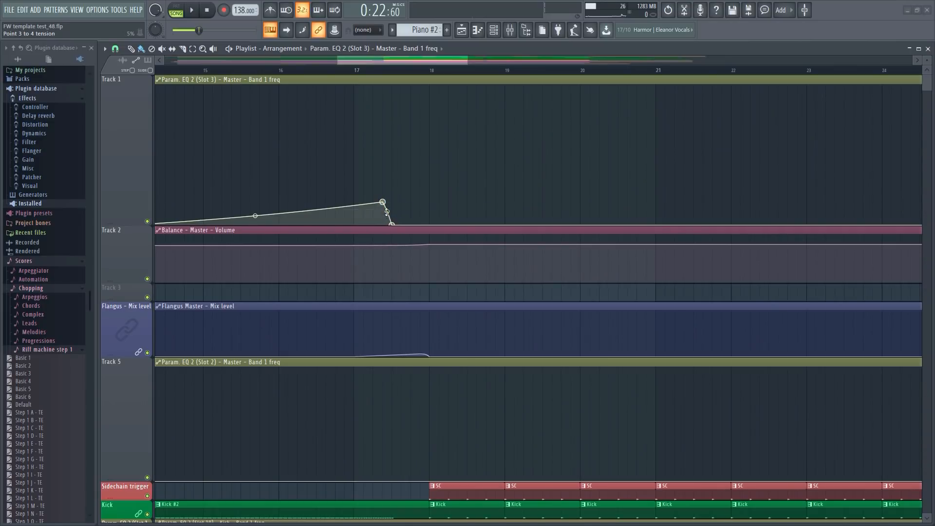
{"action": "scroll", "coordinate": [221, 73], "scroll_direction": "down", "scroll_amount": 3}
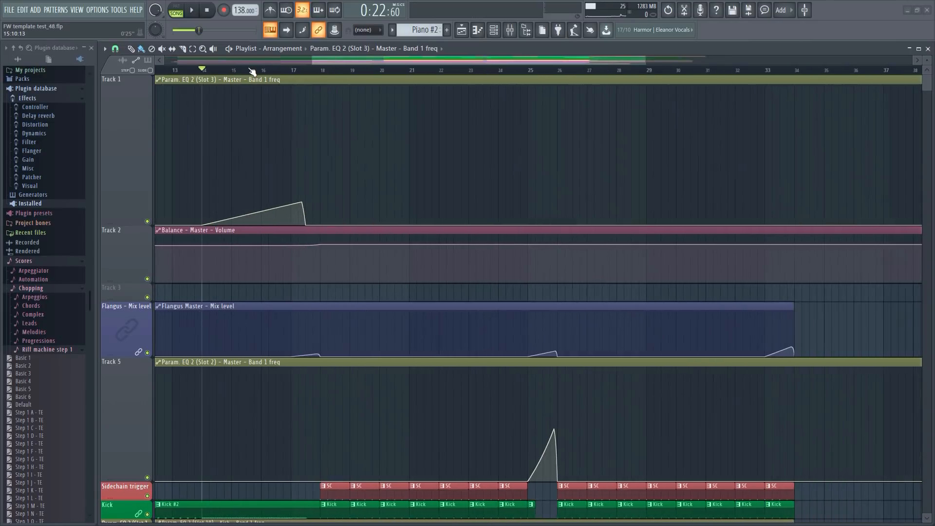
Play from bar 14 into the drop with the Master's Fruity parametric EQ 2 open to watch its low-cut sweep.
{"action": "key", "text": "F9"}
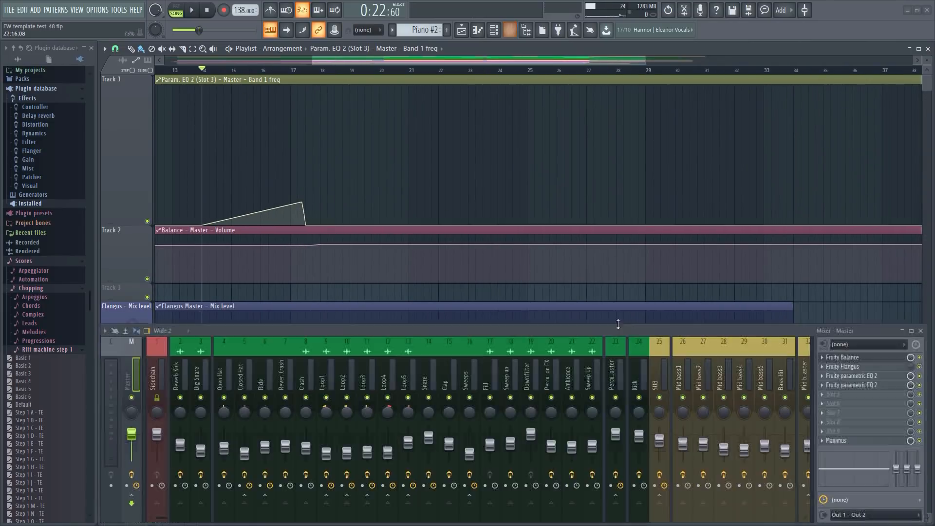
{"action": "left_click", "coordinate": [862, 377]}
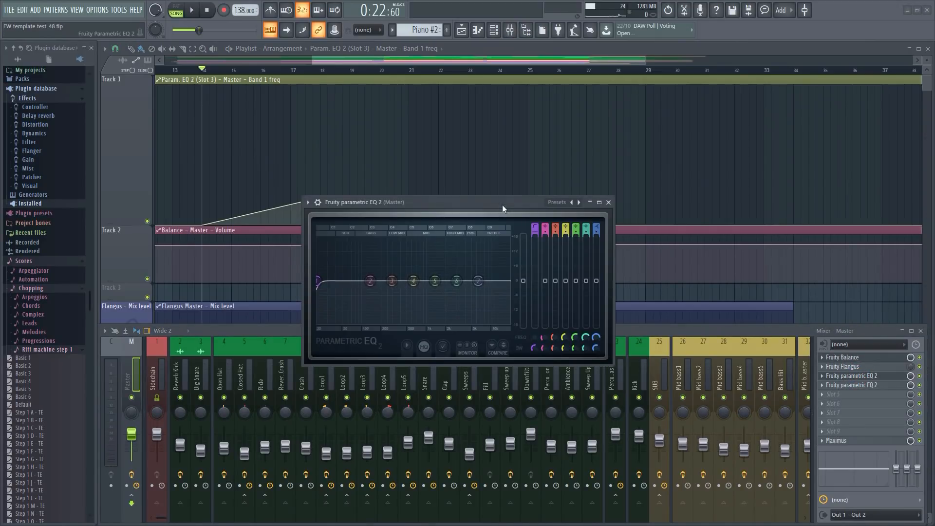
{"action": "left_click_drag", "start_coordinate": [501, 205], "coordinate": [485, 263]}
{"action": "key", "text": "space"}
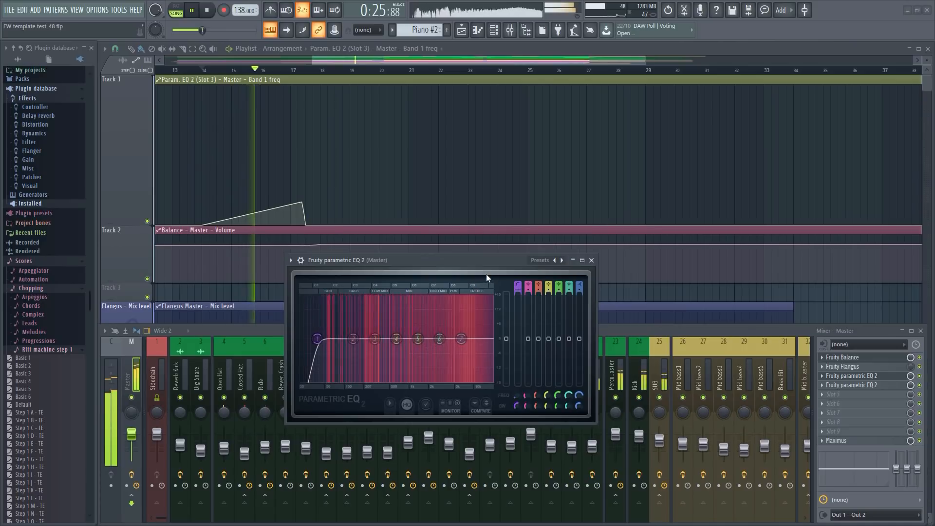
{"action": "left_click", "coordinate": [921, 332]}
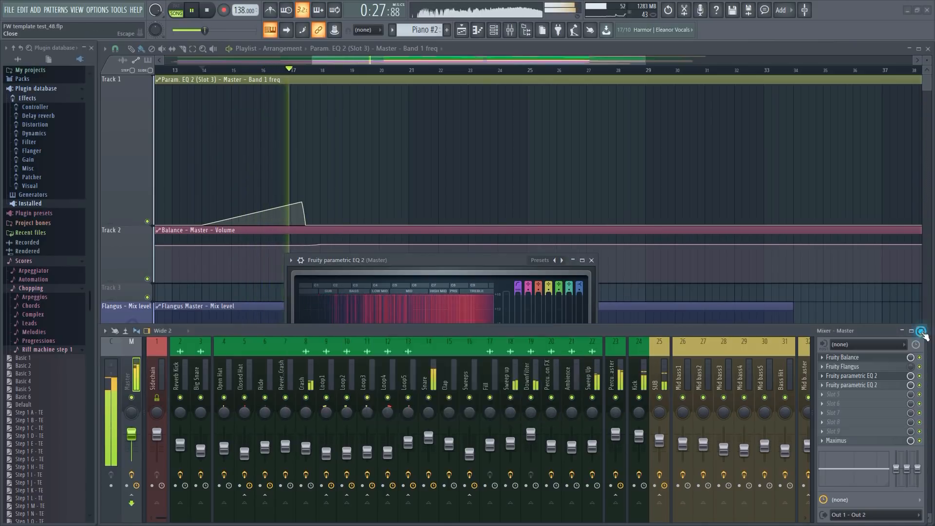
{"action": "left_click", "coordinate": [921, 332]}
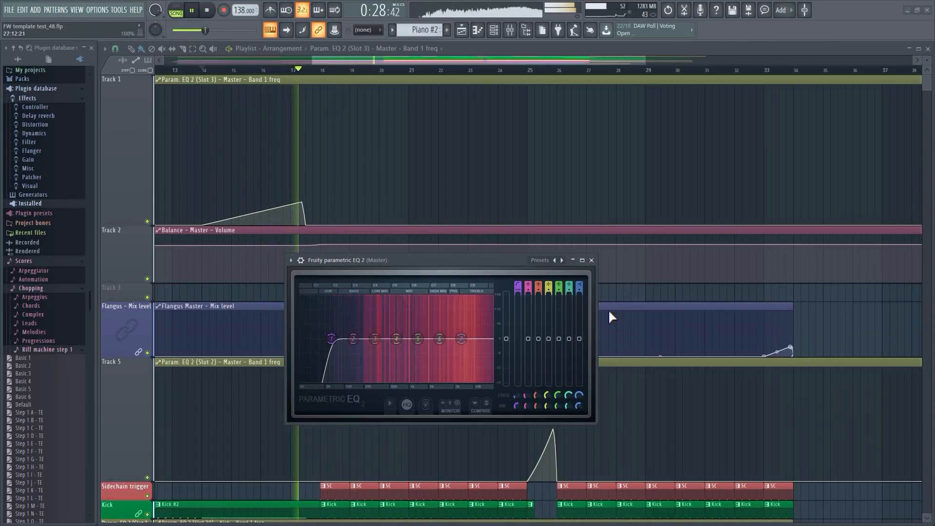
{"action": "left_click", "coordinate": [591, 260]}
Replay the transition before bar 18 and examine the kick, snare roll and crash tracks leading into the drop.
{"action": "scroll", "coordinate": [286, 77], "scroll_direction": "up", "scroll_amount": 3}
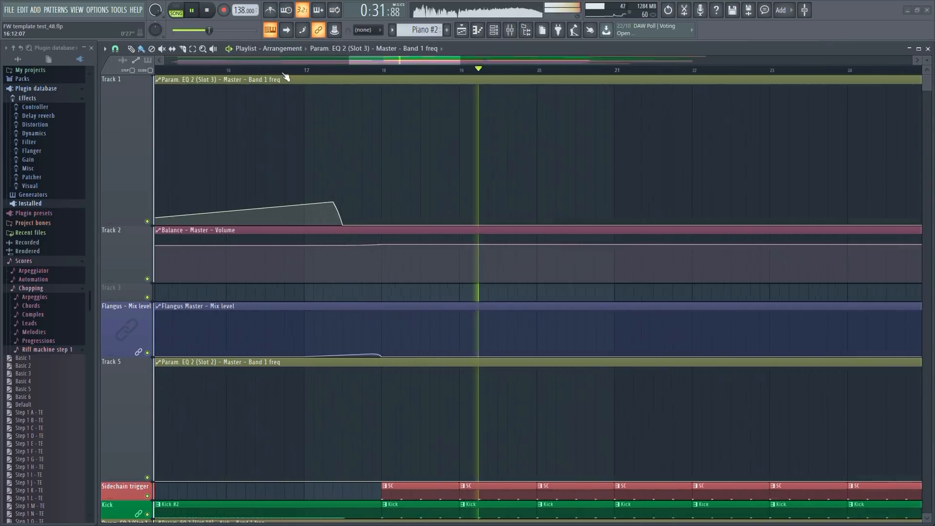
{"action": "left_click", "coordinate": [274, 71]}
{"action": "scroll", "coordinate": [365, 195], "scroll_direction": "down", "scroll_amount": 5}
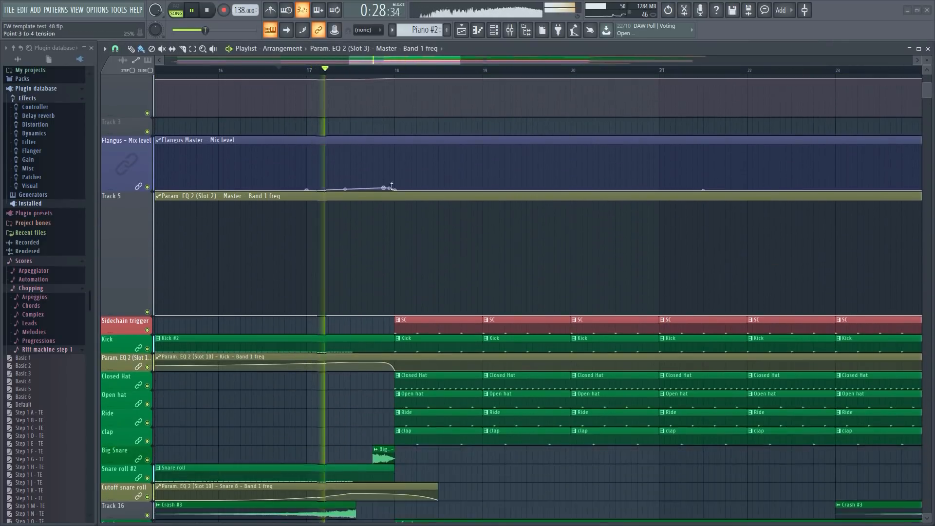
{"action": "scroll", "coordinate": [413, 187], "scroll_direction": "down", "scroll_amount": 1}
{"action": "scroll", "coordinate": [370, 129], "scroll_direction": "up", "scroll_amount": 4}
{"action": "key", "text": "space"}
{"action": "key", "text": "space"}
{"action": "scroll", "coordinate": [427, 261], "scroll_direction": "down", "scroll_amount": 3}
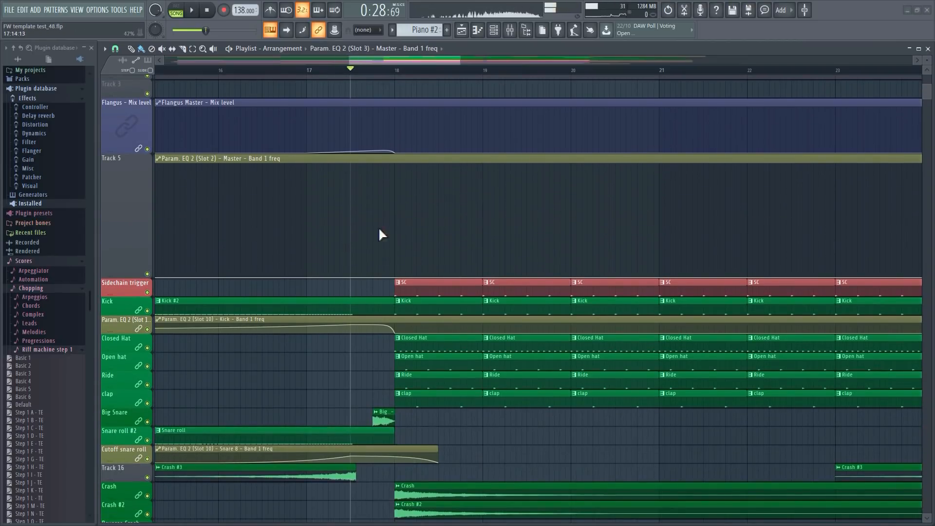
Compare the end of the Master's slot 3 low-cut automation with the start of the Fill clip before bar 18.
{"action": "scroll", "coordinate": [370, 194], "scroll_direction": "up", "scroll_amount": 3}
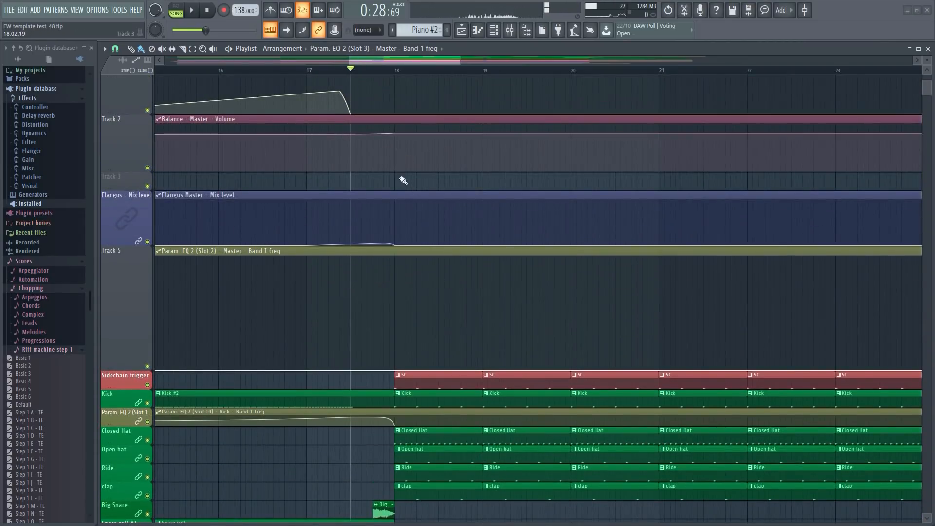
{"action": "scroll", "coordinate": [404, 181], "scroll_direction": "up", "scroll_amount": 4, "text": "ctrl"}
{"action": "scroll", "coordinate": [483, 223], "scroll_direction": "down", "scroll_amount": 5}
{"action": "scroll", "coordinate": [491, 254], "scroll_direction": "down", "scroll_amount": 8}
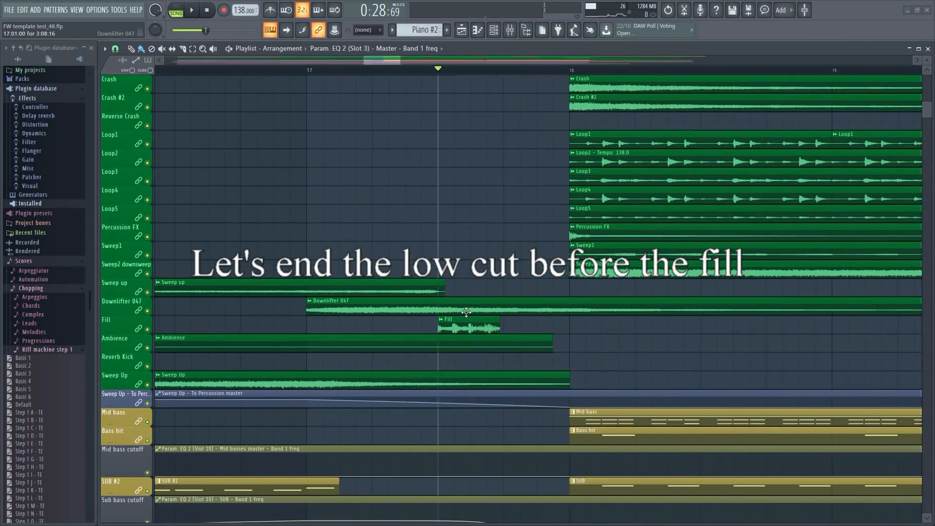
{"action": "scroll", "coordinate": [466, 312], "scroll_direction": "up", "scroll_amount": 10}
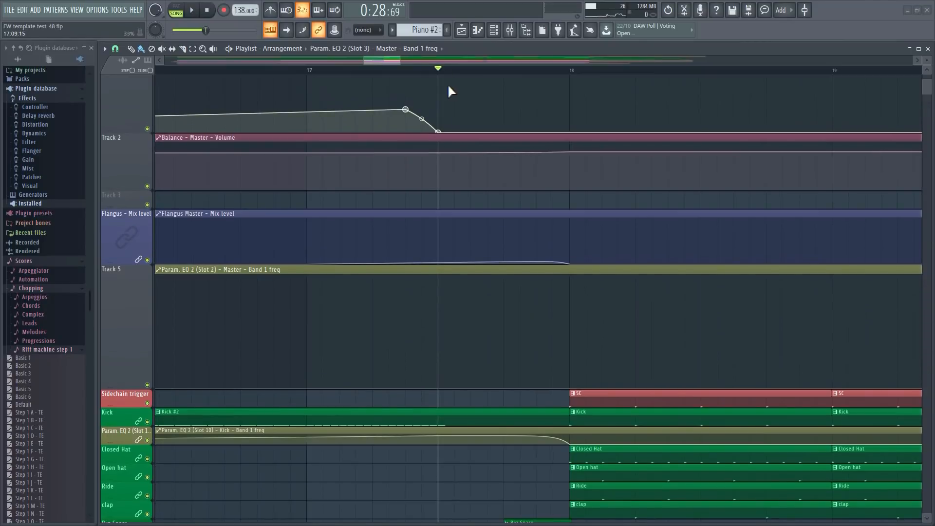
Play the arrangement from about bar 13 into the drop to hear the low cut end before the fill.
{"action": "scroll", "coordinate": [449, 91], "scroll_direction": "down", "scroll_amount": 4, "text": "ctrl"}
{"action": "left_click", "coordinate": [226, 68]}
{"action": "key", "text": "space"}
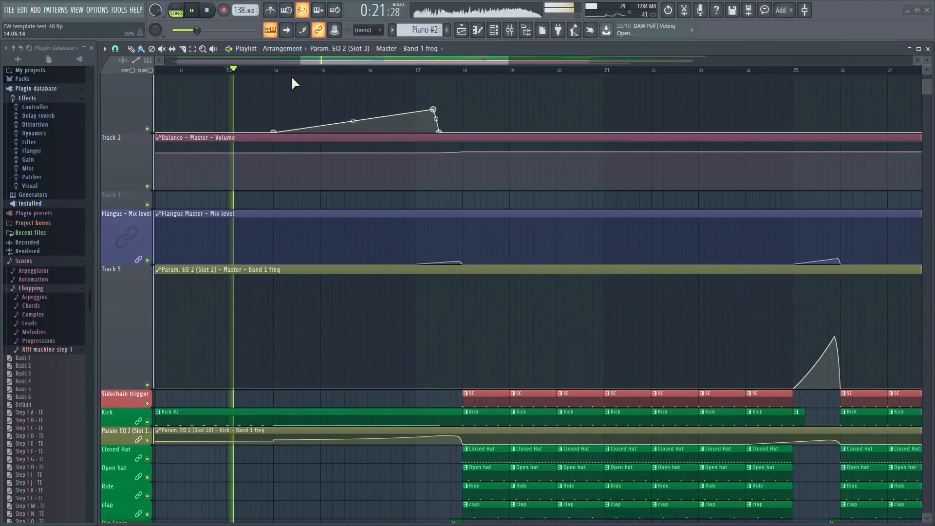
{"action": "scroll", "coordinate": [306, 71], "scroll_direction": "down", "scroll_amount": 3}
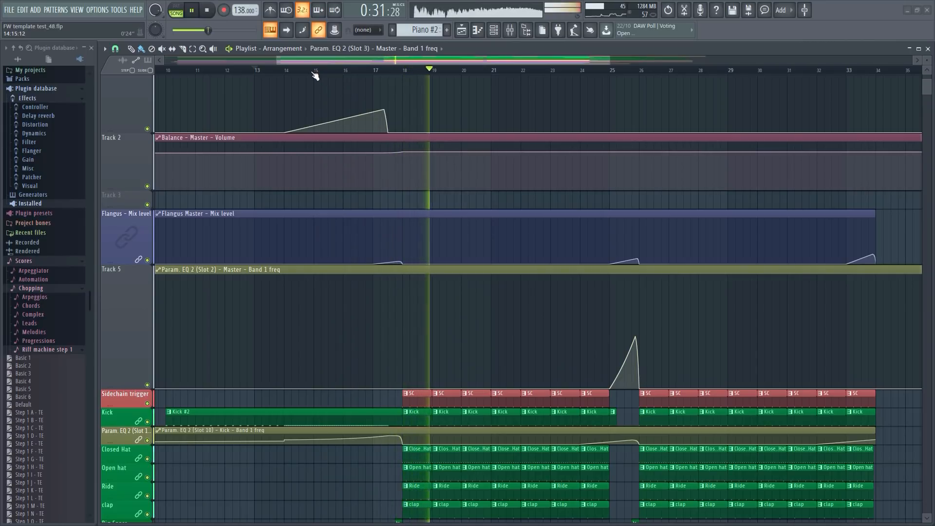
{"action": "key", "text": "space"}
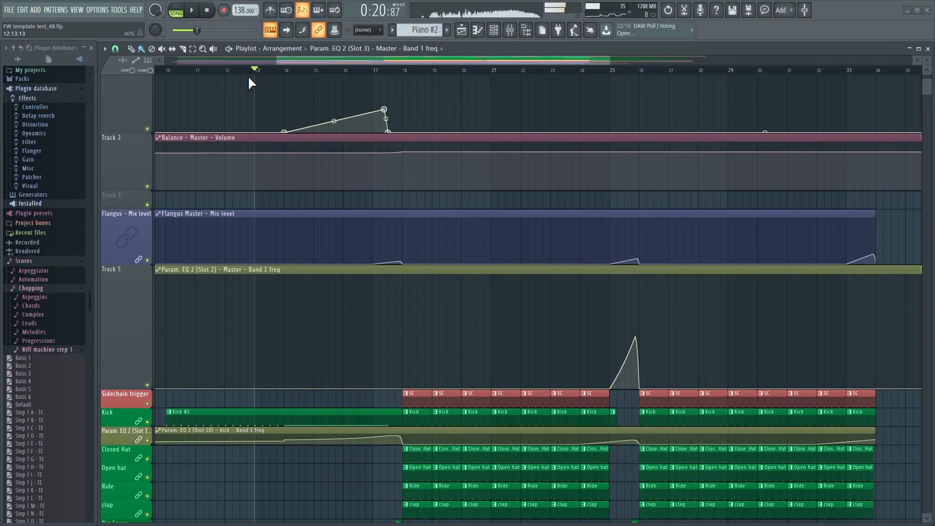
Open Maximus on the Master mixer track, adjust its post gain and play the song briefly to hear it.
{"action": "key", "text": "F9"}
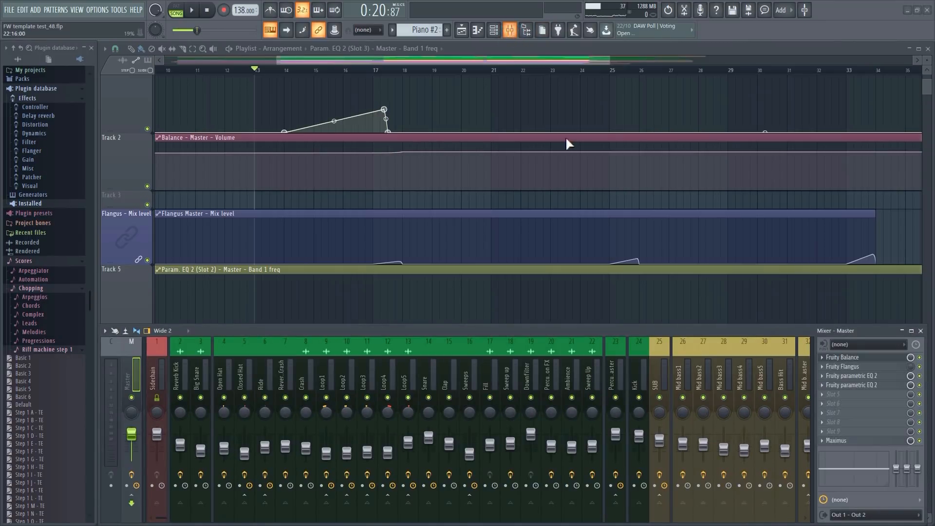
{"action": "left_click", "coordinate": [839, 443]}
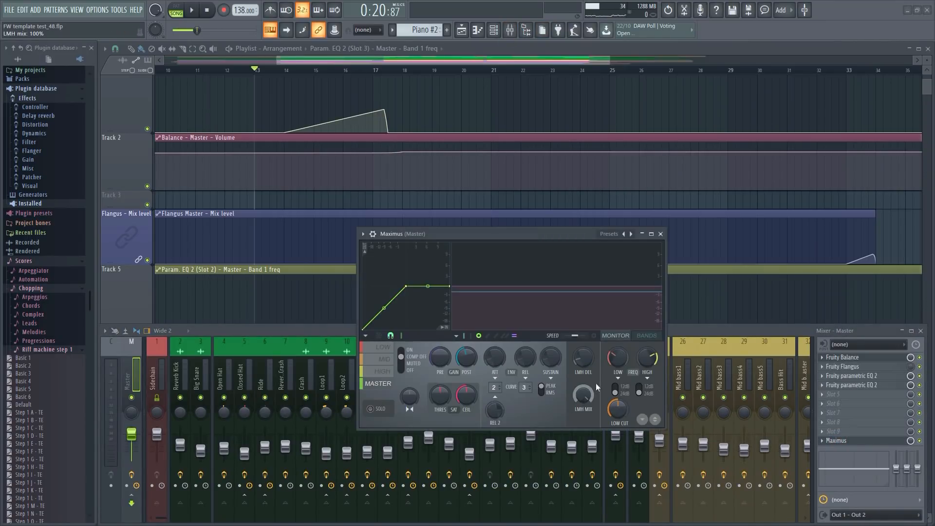
{"action": "mouse_move", "coordinate": [460, 359]}
{"action": "left_mouse_down"}
{"action": "mouse_move", "coordinate": [459, 341]}
{"action": "mouse_move", "coordinate": [459, 374]}
{"action": "mouse_move", "coordinate": [460, 341]}
{"action": "mouse_move", "coordinate": [459, 362]}
{"action": "mouse_move", "coordinate": [465, 356]}
{"action": "left_mouse_up"}
{"action": "key", "text": "space"}
{"action": "key", "text": "space"}
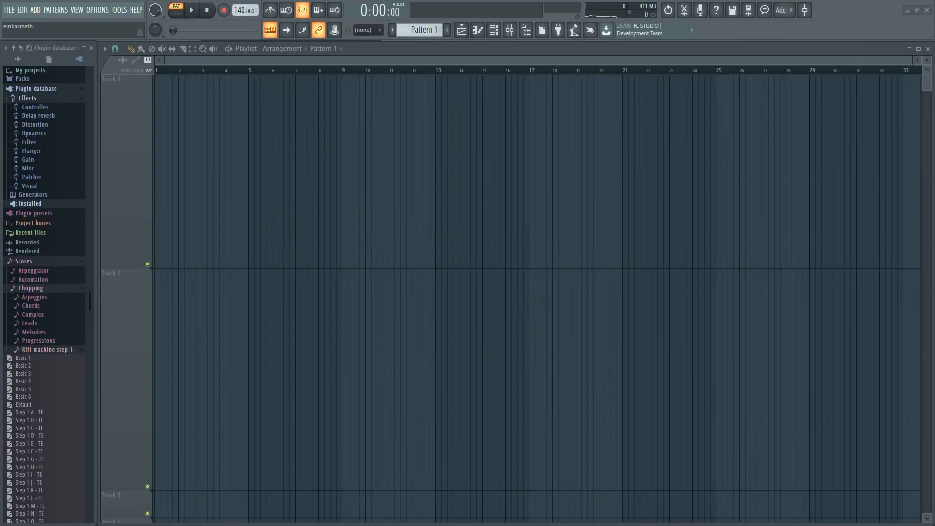
Import the Dynamic Breakdown file from File Explorer's Tracks folder onto Track 1 at bar 1 and show its whole waveform.
{"action": "key", "text": "alt+Tab"}
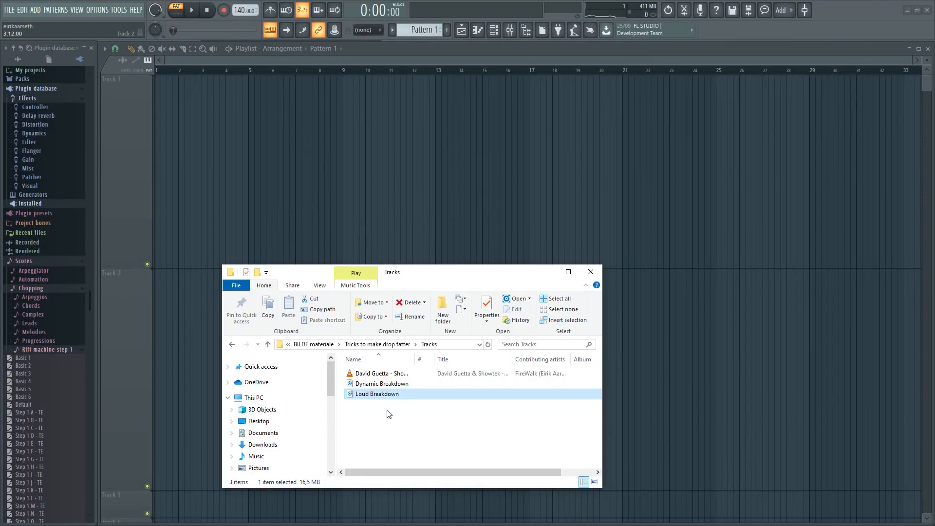
{"action": "left_click_drag", "start_coordinate": [382, 384], "coordinate": [159, 151]}
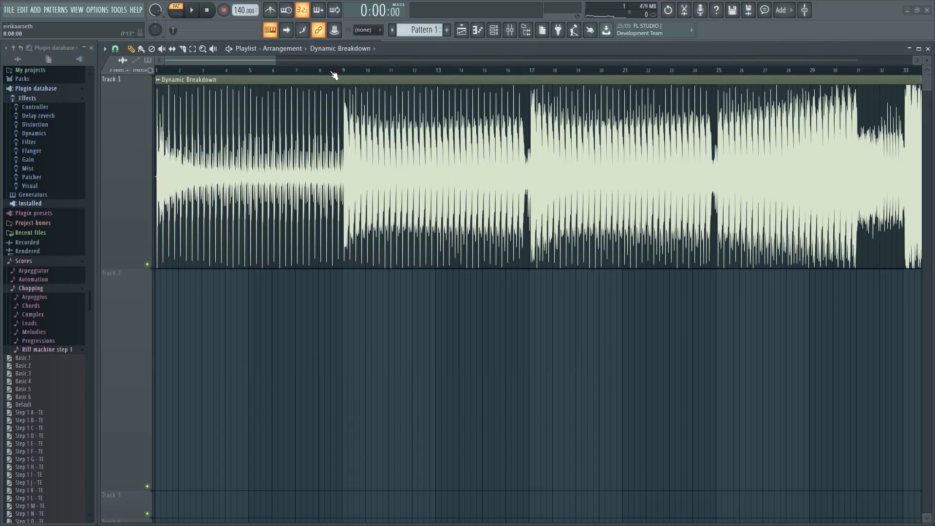
{"action": "scroll", "coordinate": [333, 73], "scroll_direction": "down", "scroll_amount": 10}
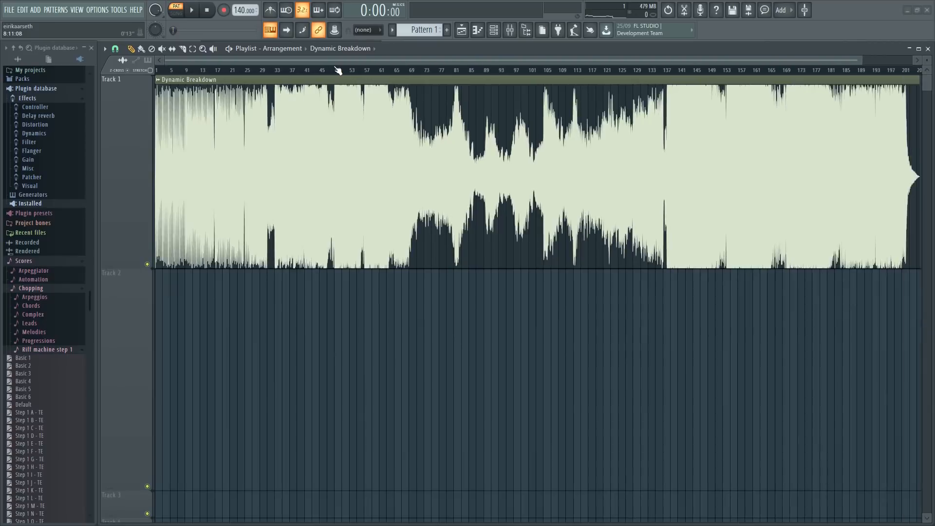
{"action": "scroll", "coordinate": [338, 71], "scroll_direction": "up", "scroll_amount": 2}
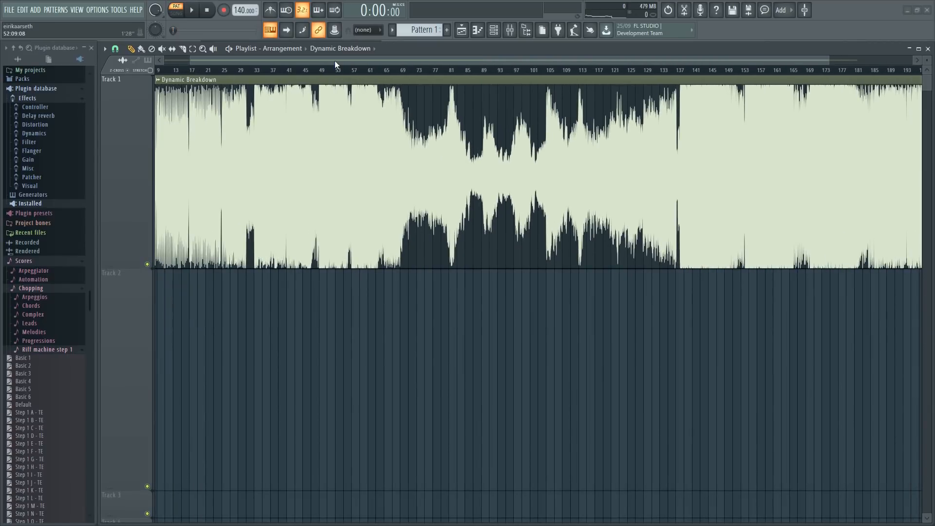
{"action": "scroll", "coordinate": [334, 68], "scroll_direction": "down", "scroll_amount": 2}
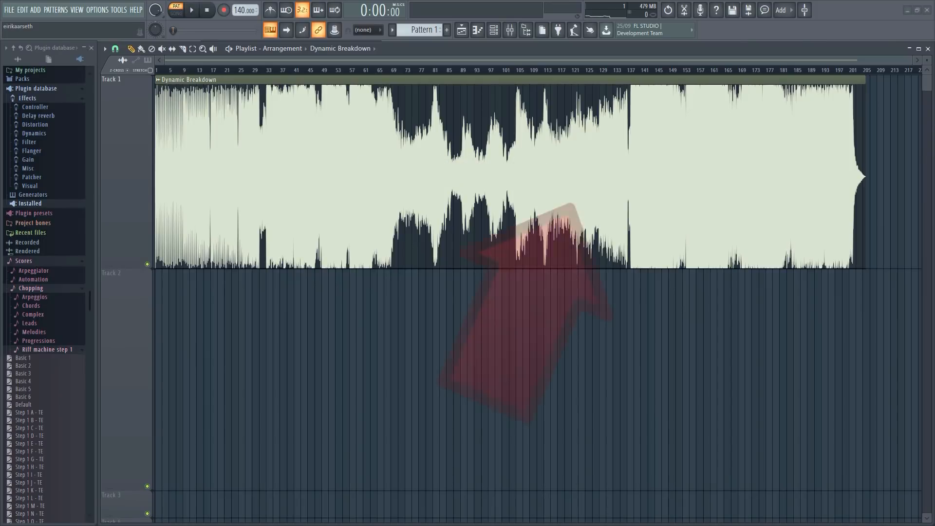
Import the Loud Breakdown file from File Explorer's Tracks folder onto Track 2 at bar 1 for comparison with Dynamic Breakdown.
{"action": "key", "text": "alt+Tab"}
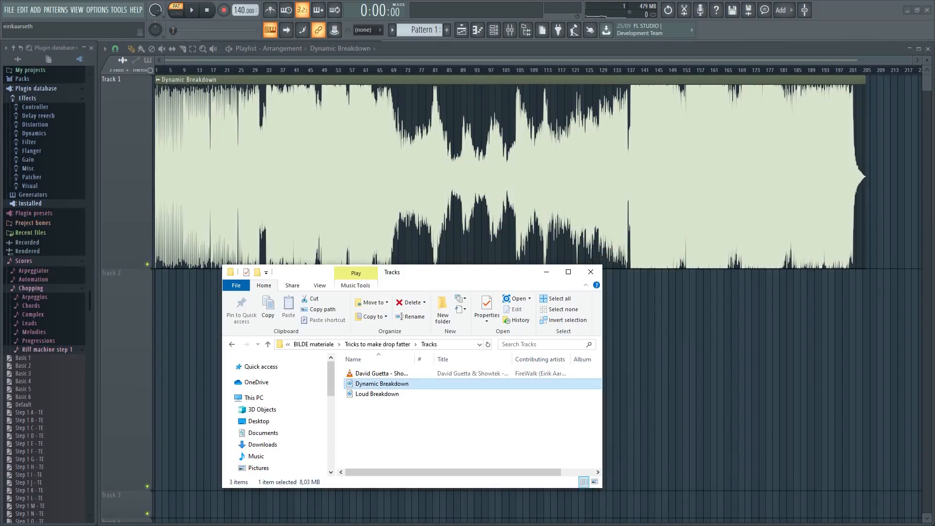
{"action": "left_click_drag", "start_coordinate": [370, 394], "coordinate": [156, 368]}
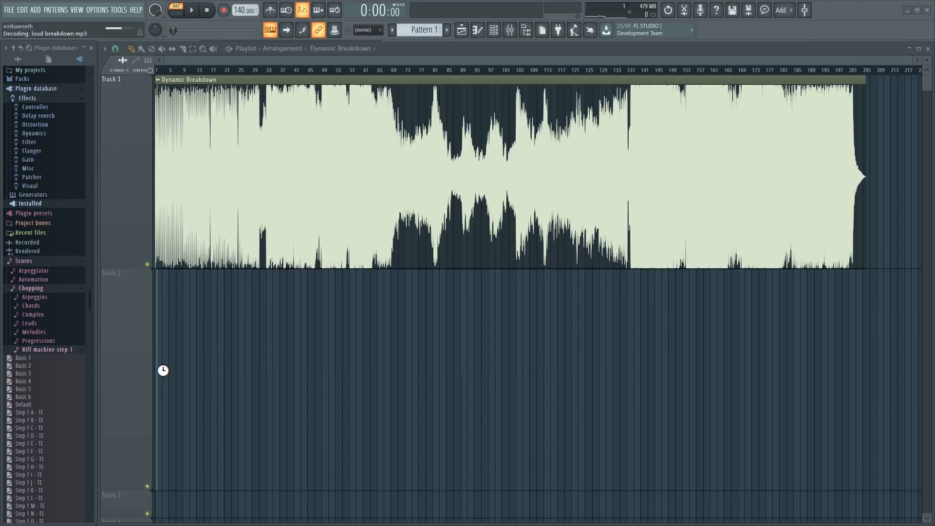
{"action": "scroll", "coordinate": [382, 71], "scroll_direction": "down", "scroll_amount": 2}
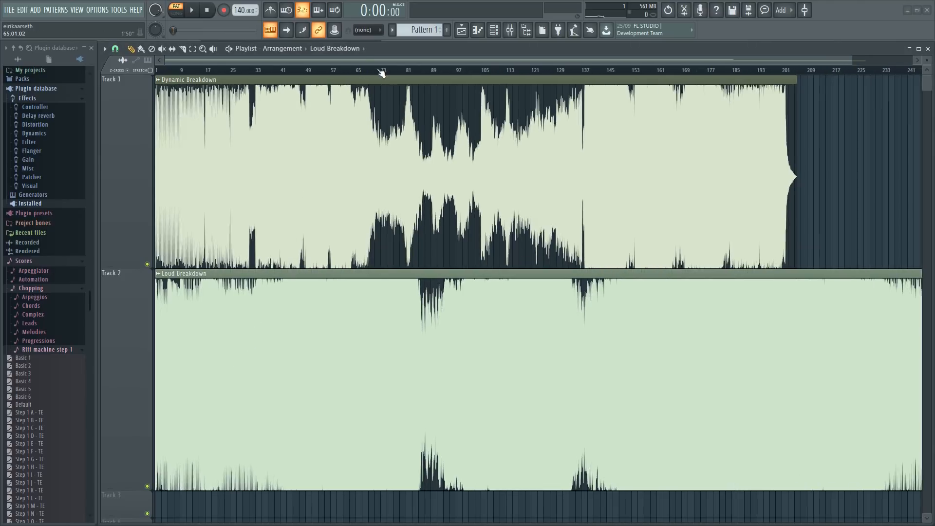